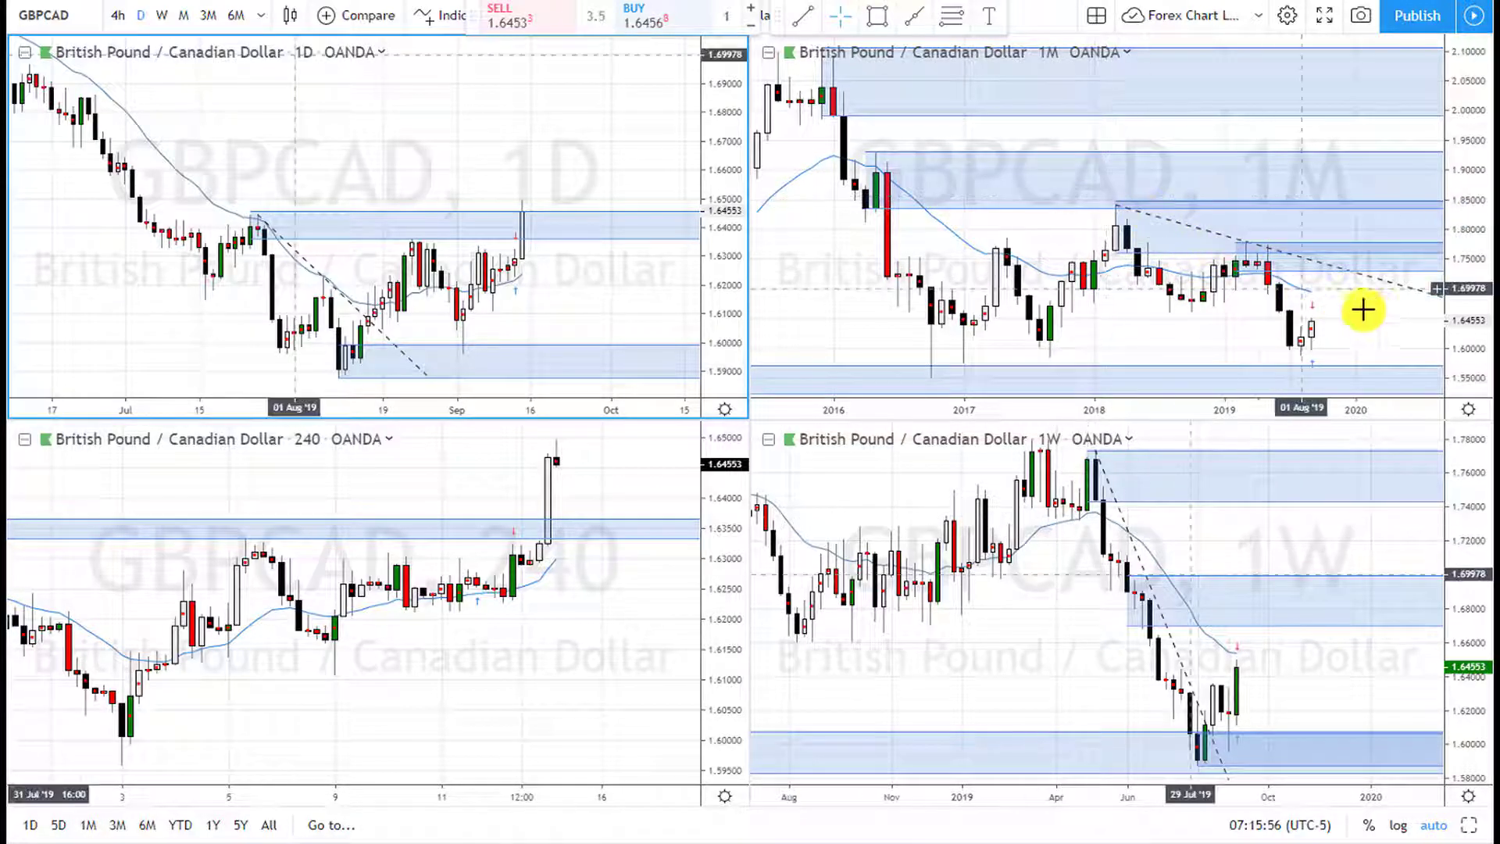
Zoom the monthly and weekly charts, leaving the weekly GBPCAD chart showing early 2019 onward.
scroll(1288, 273, "up", 2)
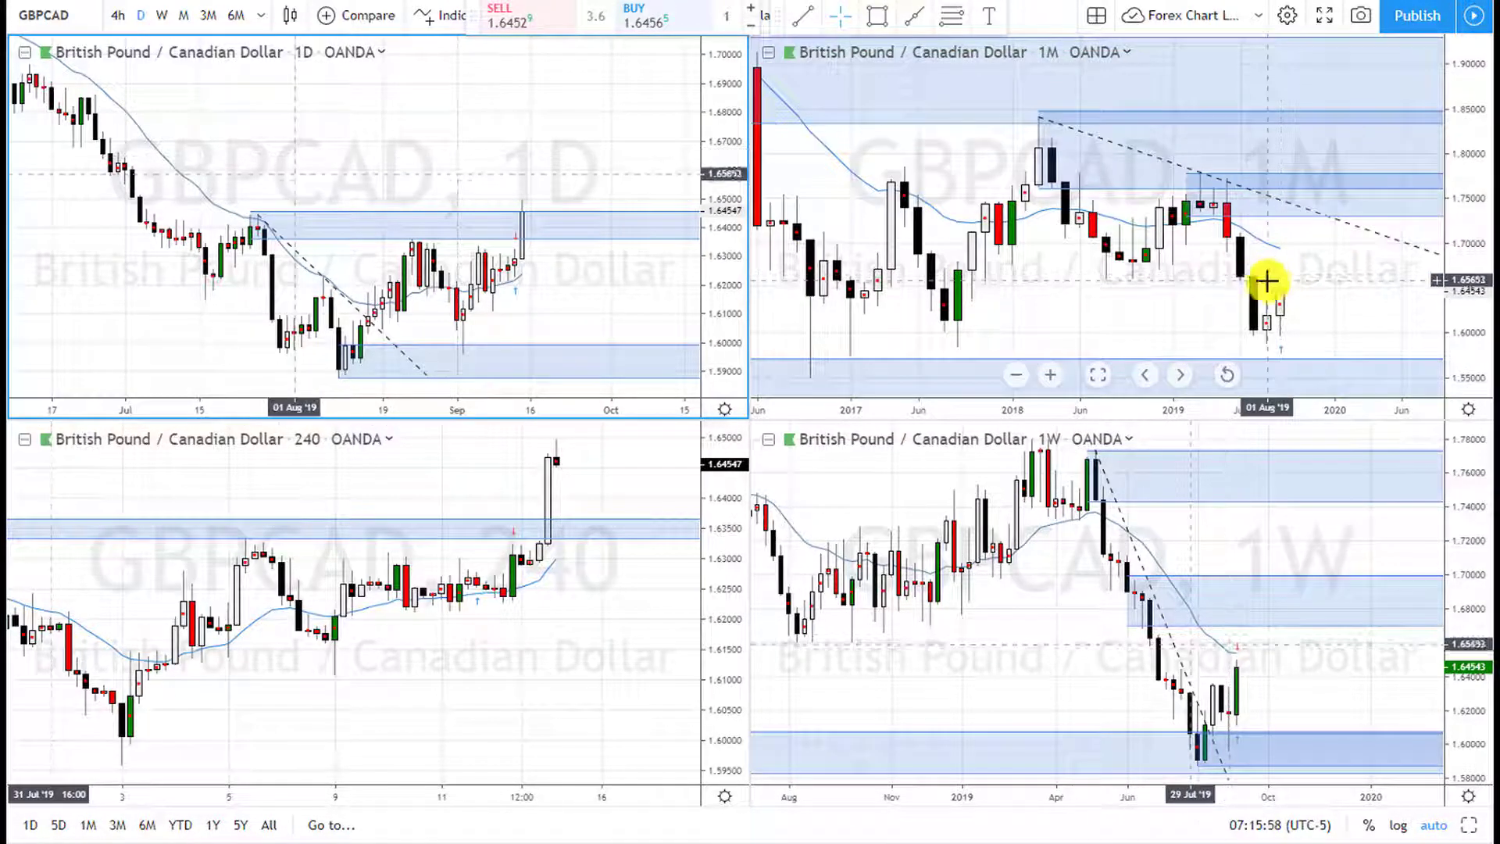
scroll(1310, 258, "down", 4)
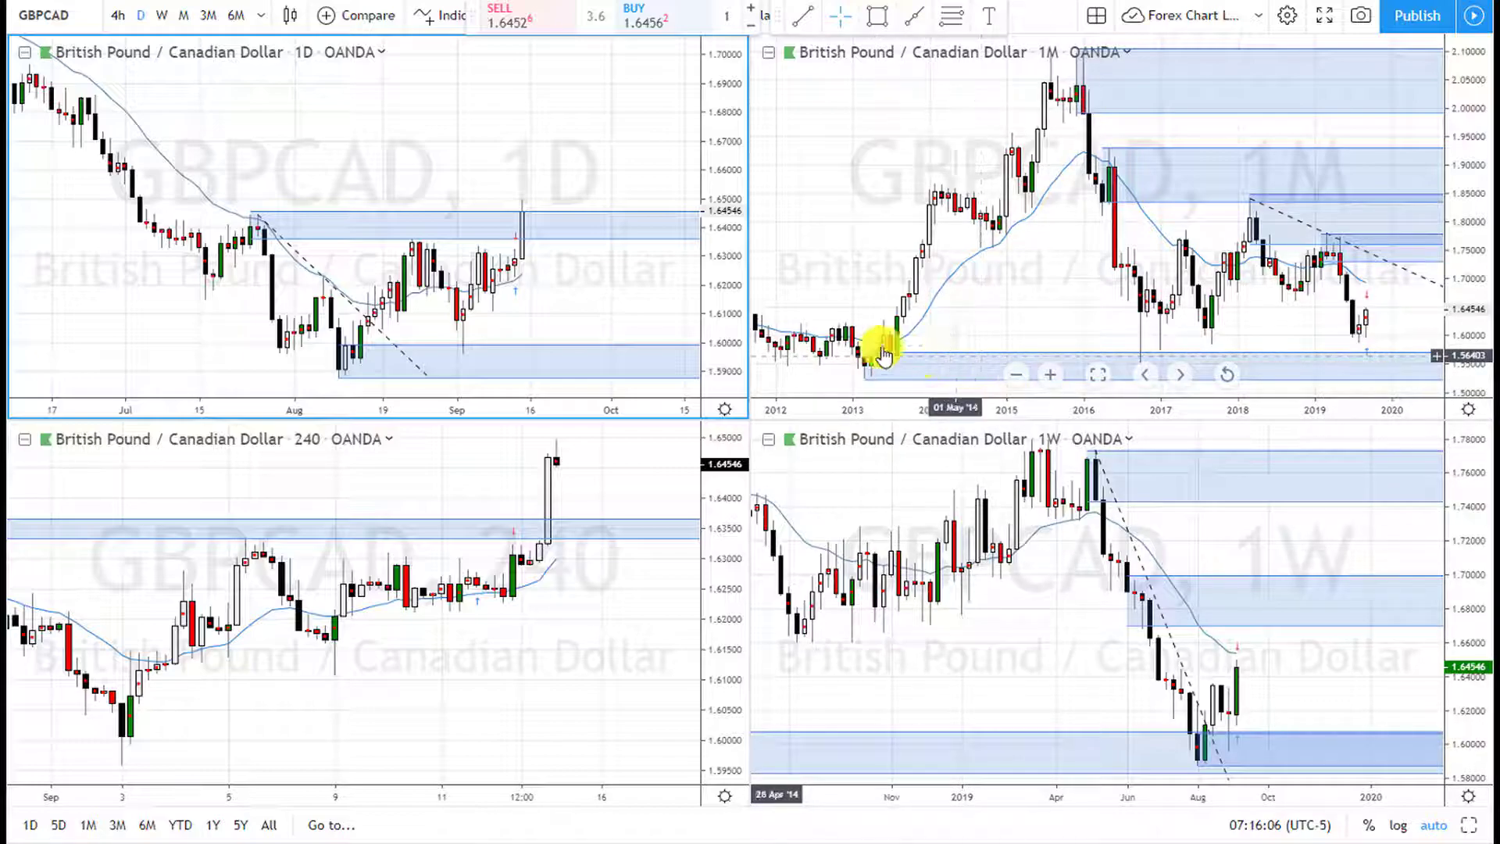
scroll(1357, 345, "up", 3)
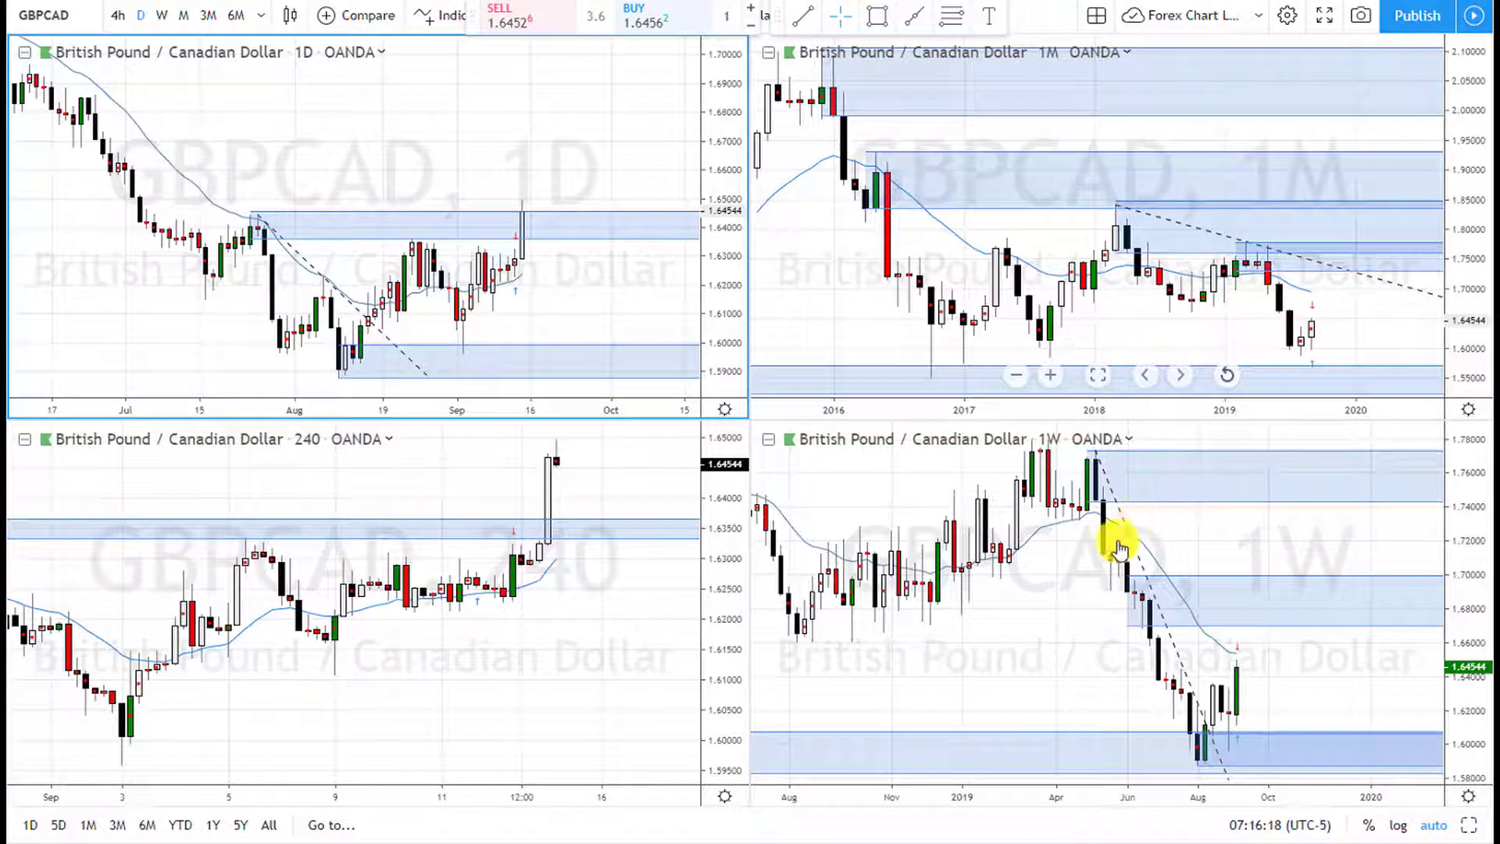
scroll(1102, 547, "up", 1)
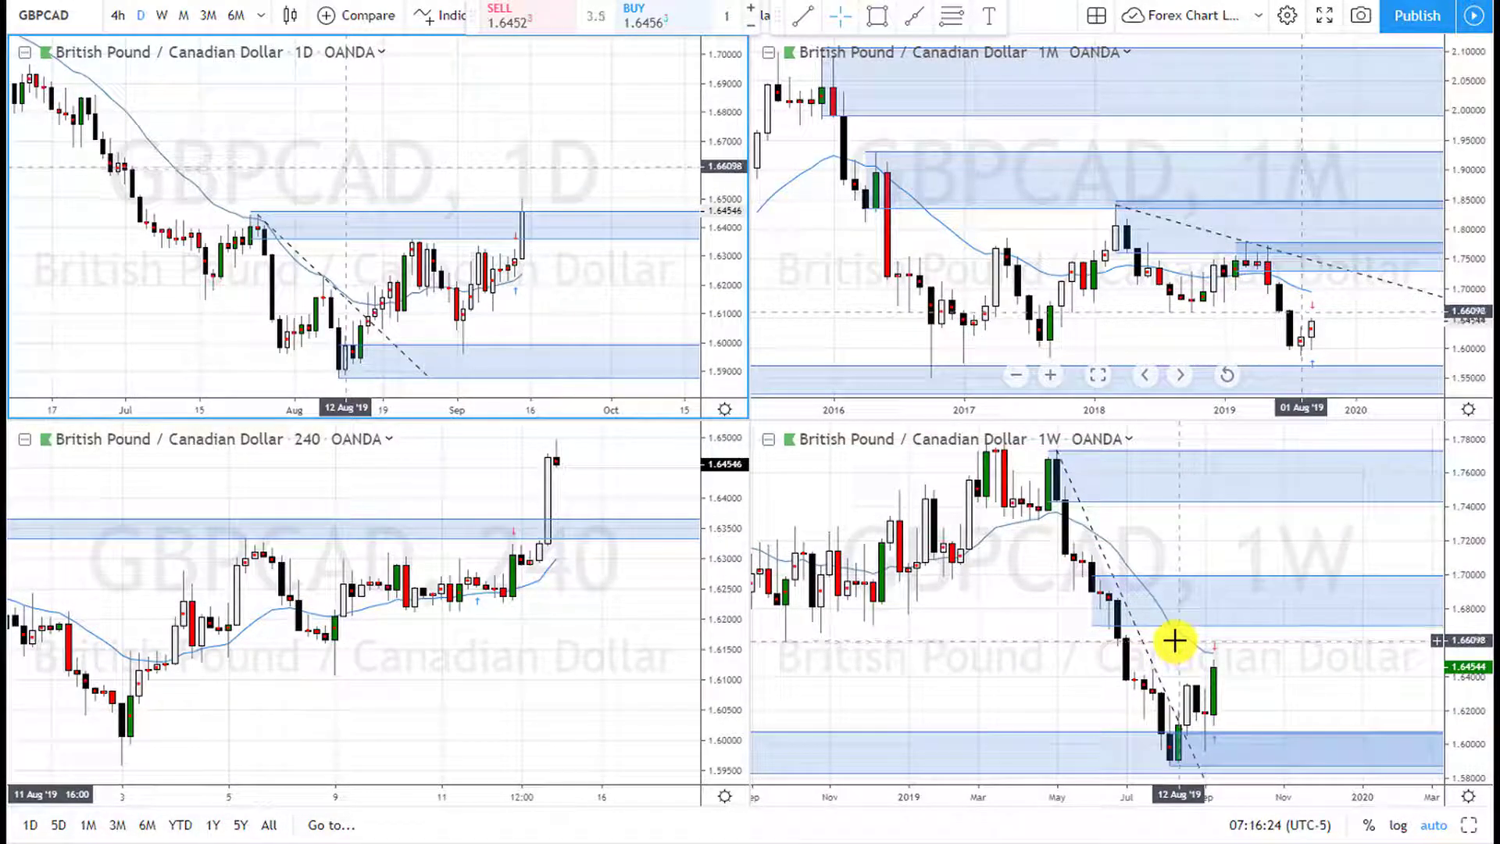
scroll(1134, 710, "up", 2)
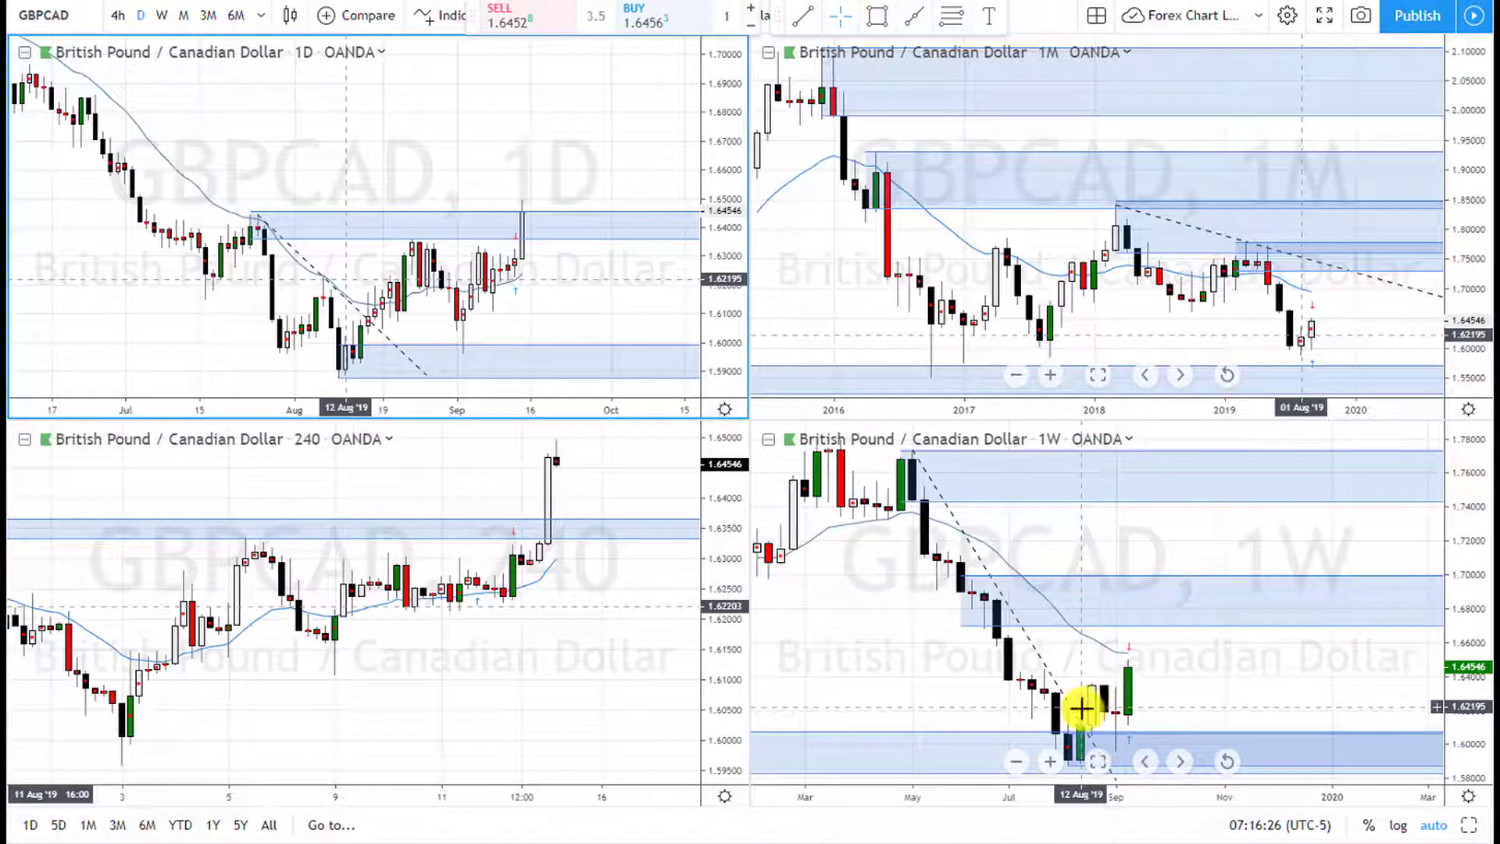
scroll(977, 738, "up", 2)
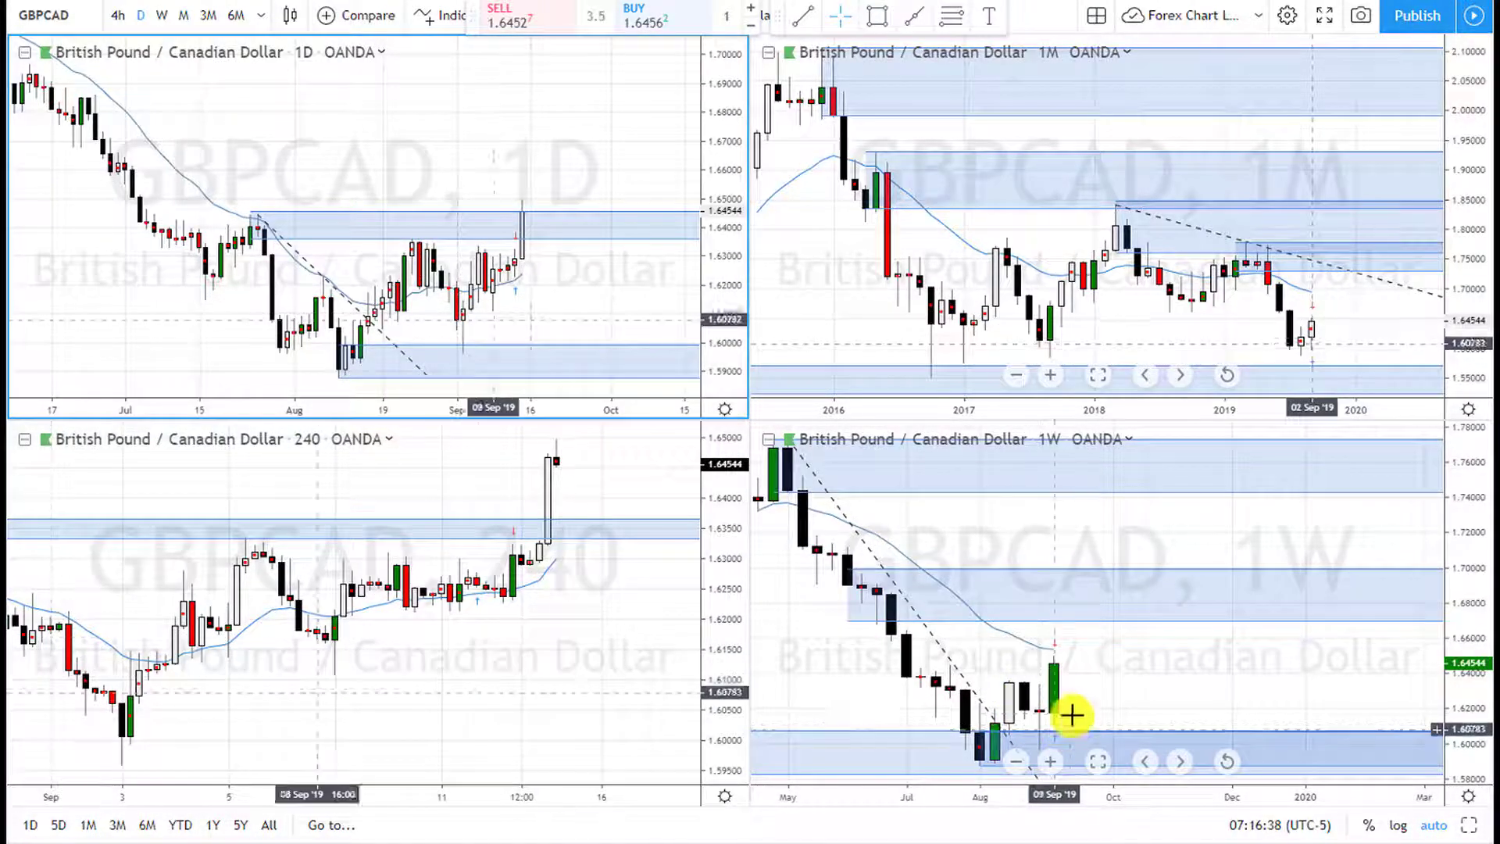
scroll(1078, 661, "down", 3)
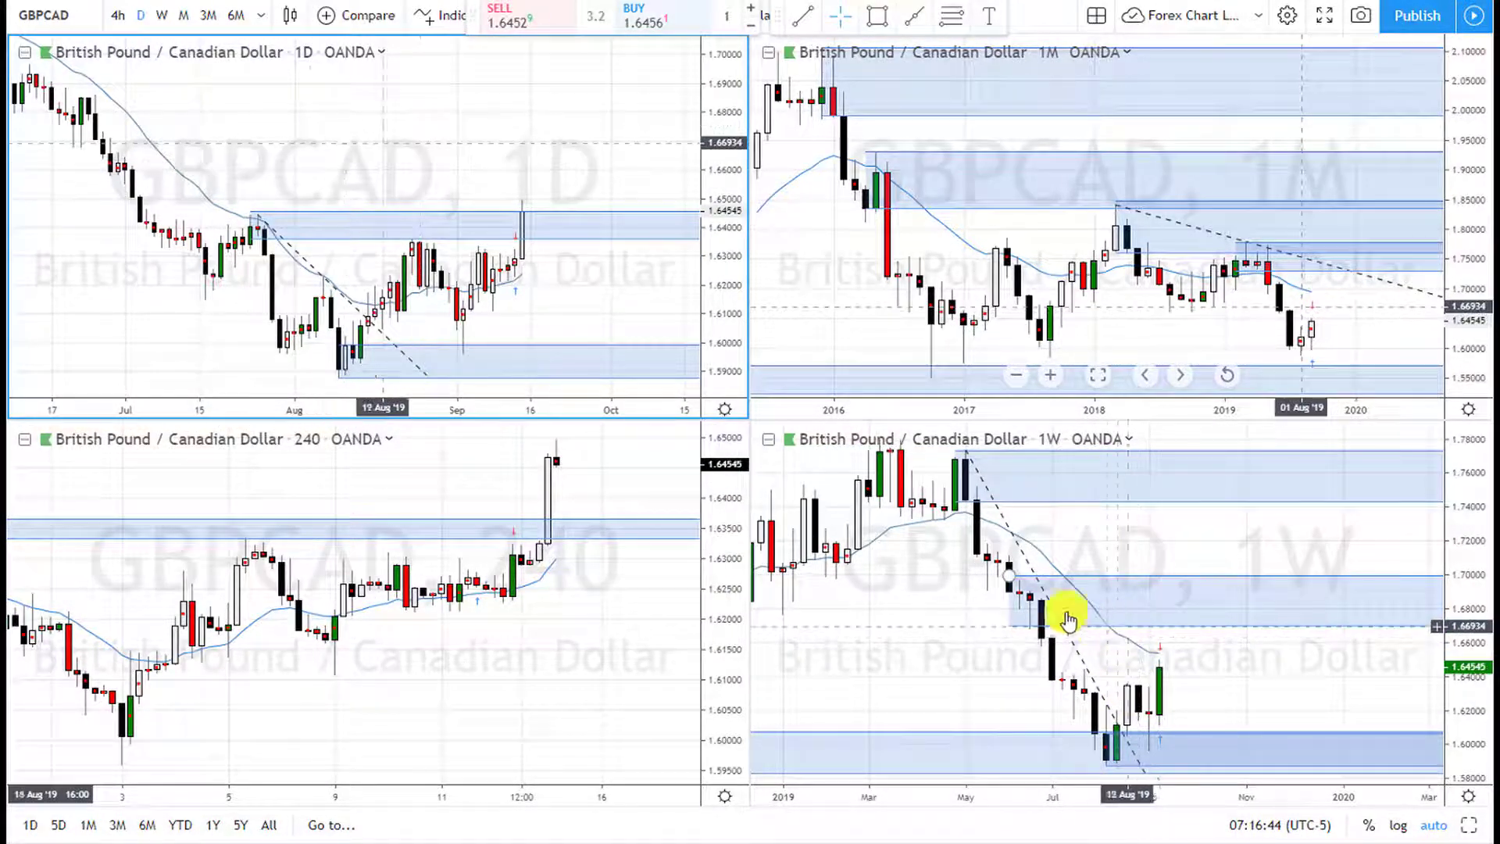
Pan the daily chart back to start in June, leaving its dashed trend line unchanged.
left_click_drag(602, 301, 645, 302)
left_click(446, 322)
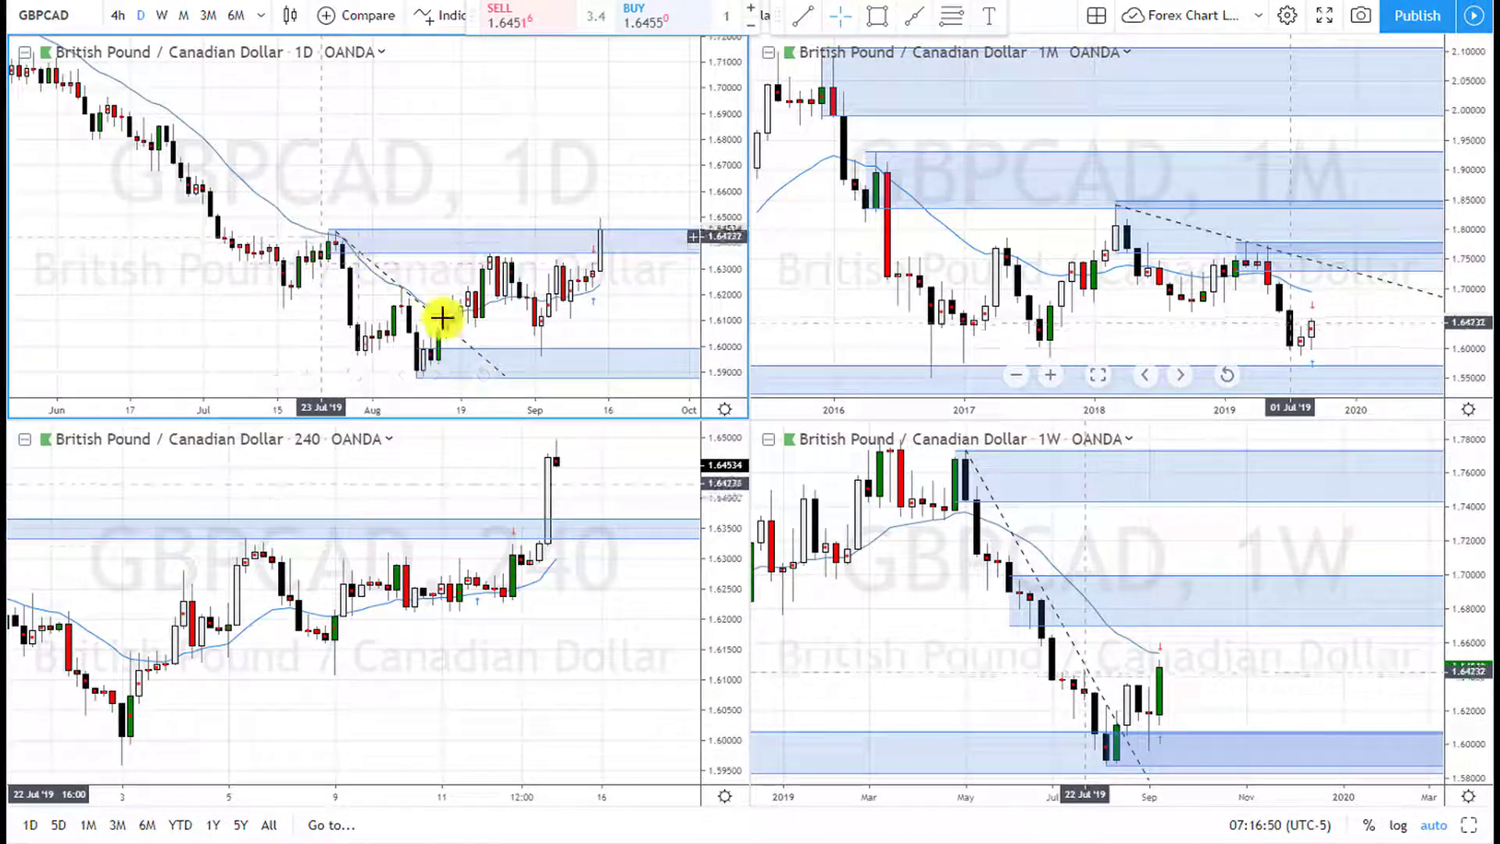
left_click(563, 325)
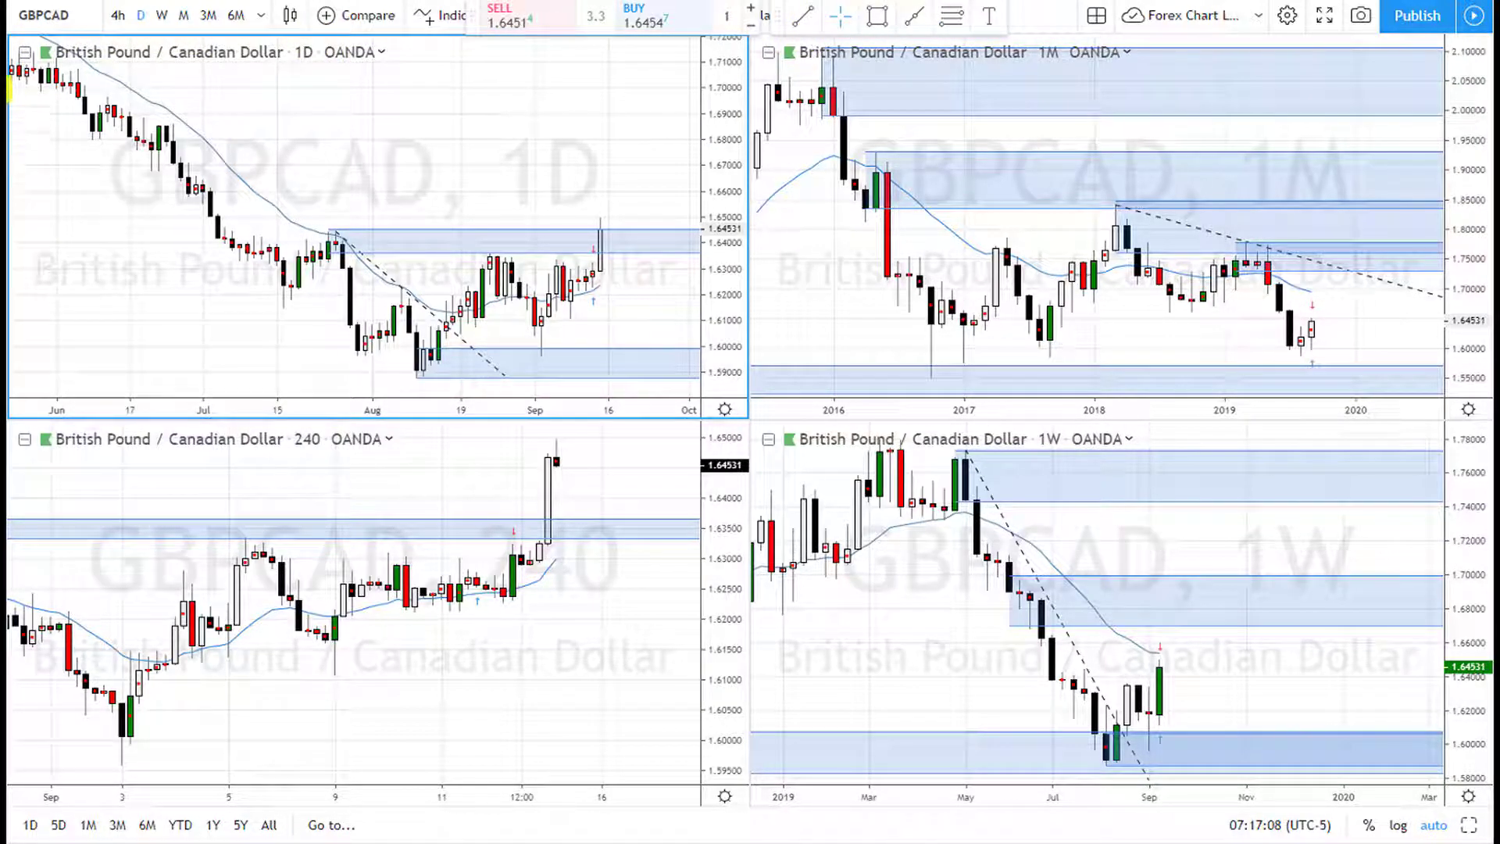
Place a horizontal line at 1.65476 on the daily chart, just above the latest candles.
left_click(8, 97)
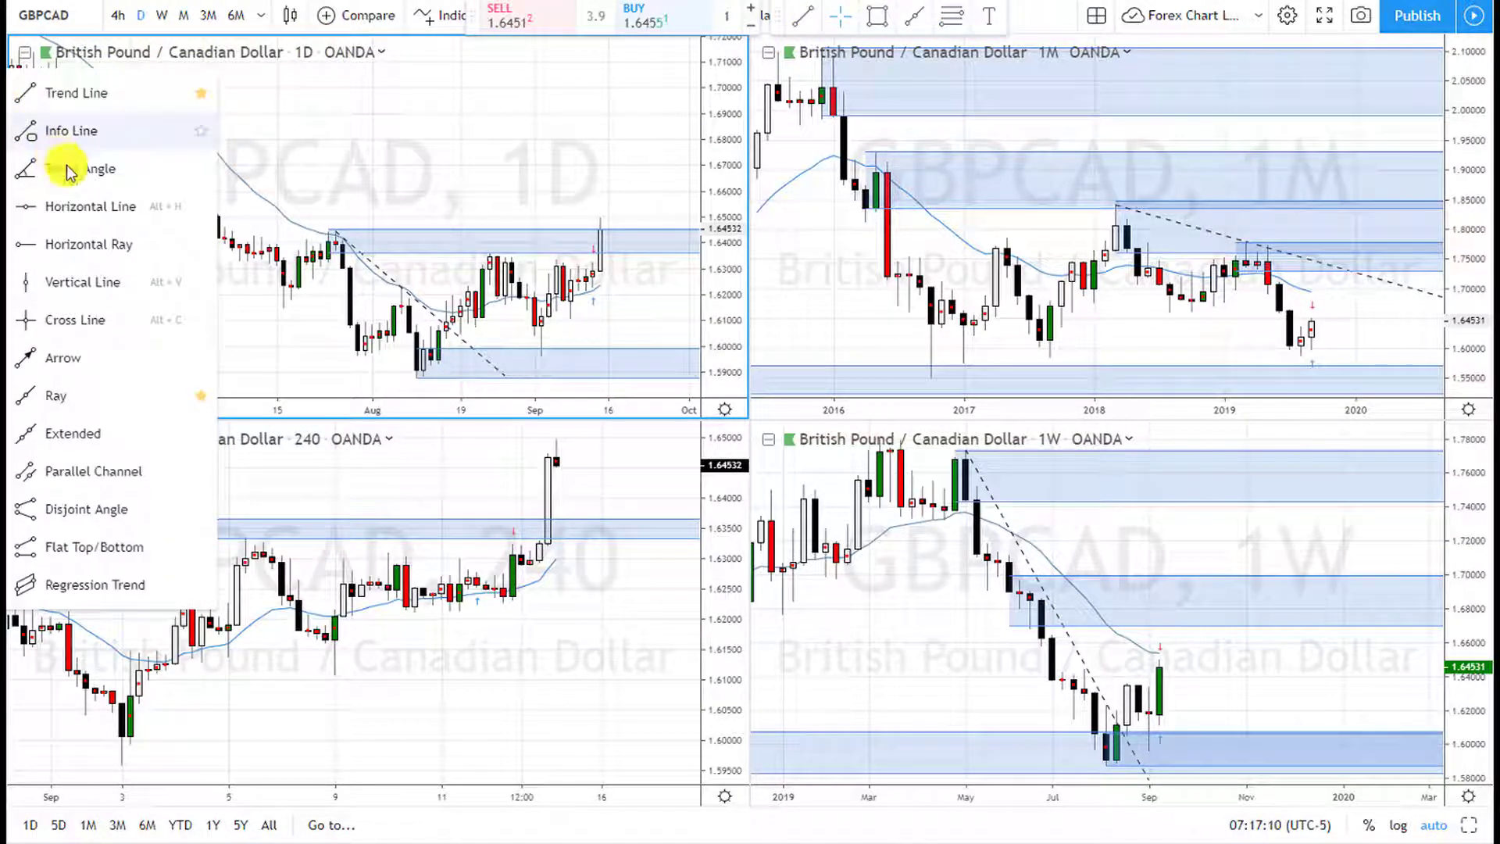
left_click(100, 226)
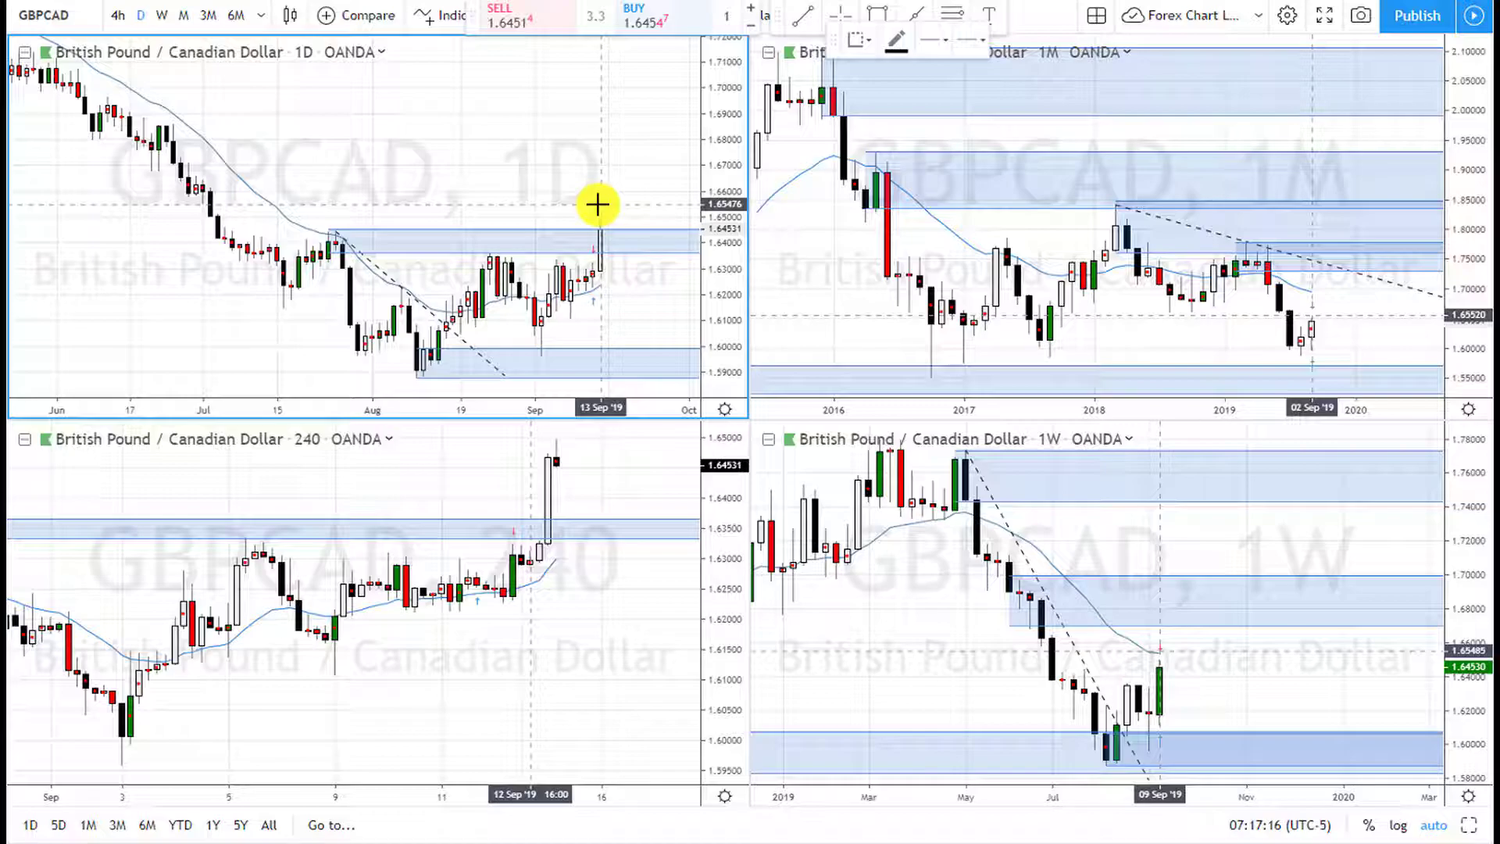
left_click(597, 204)
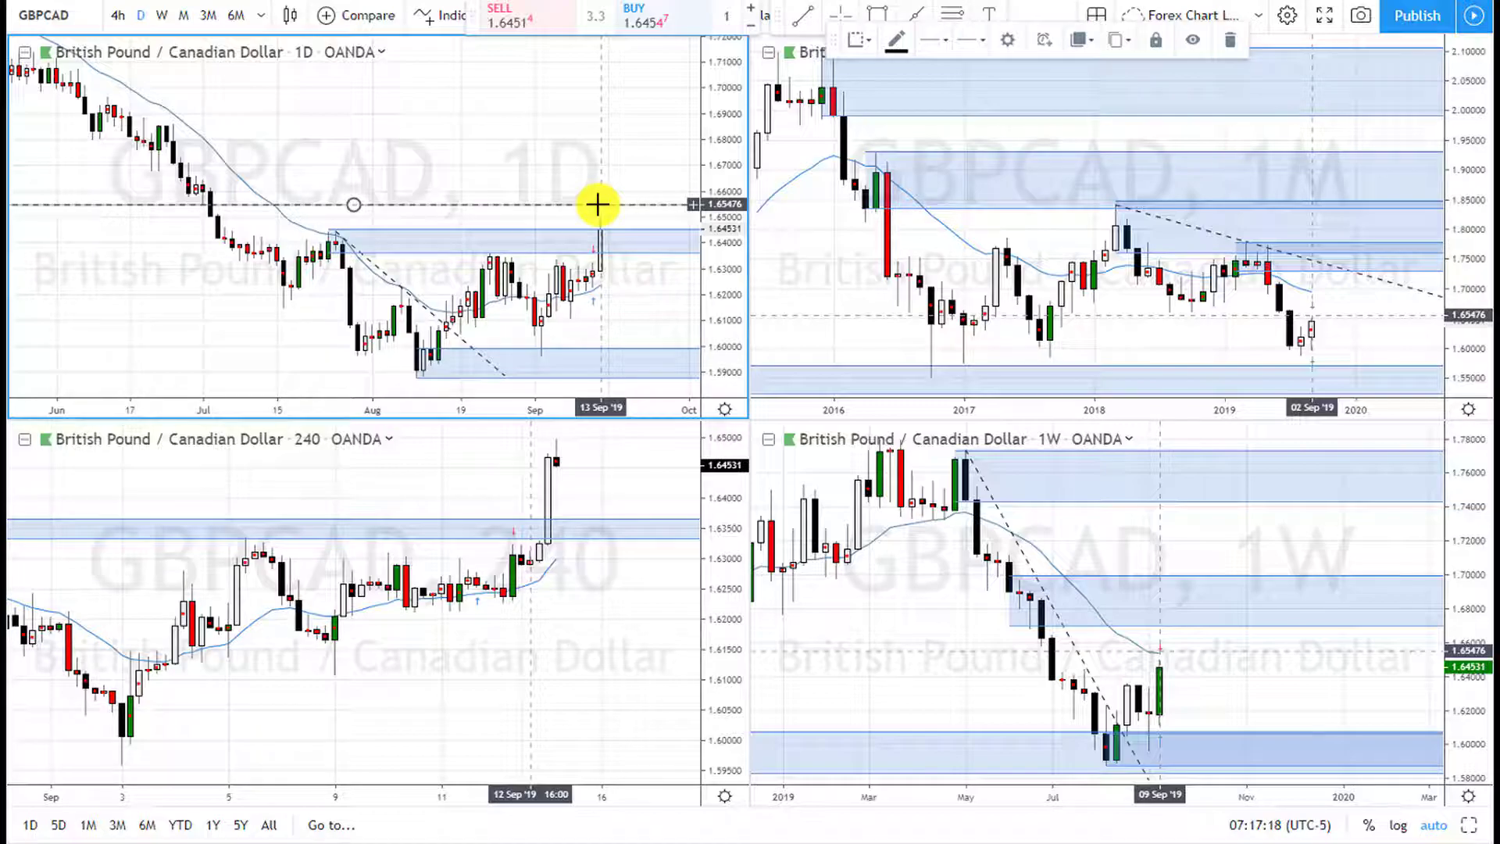
left_click(540, 165)
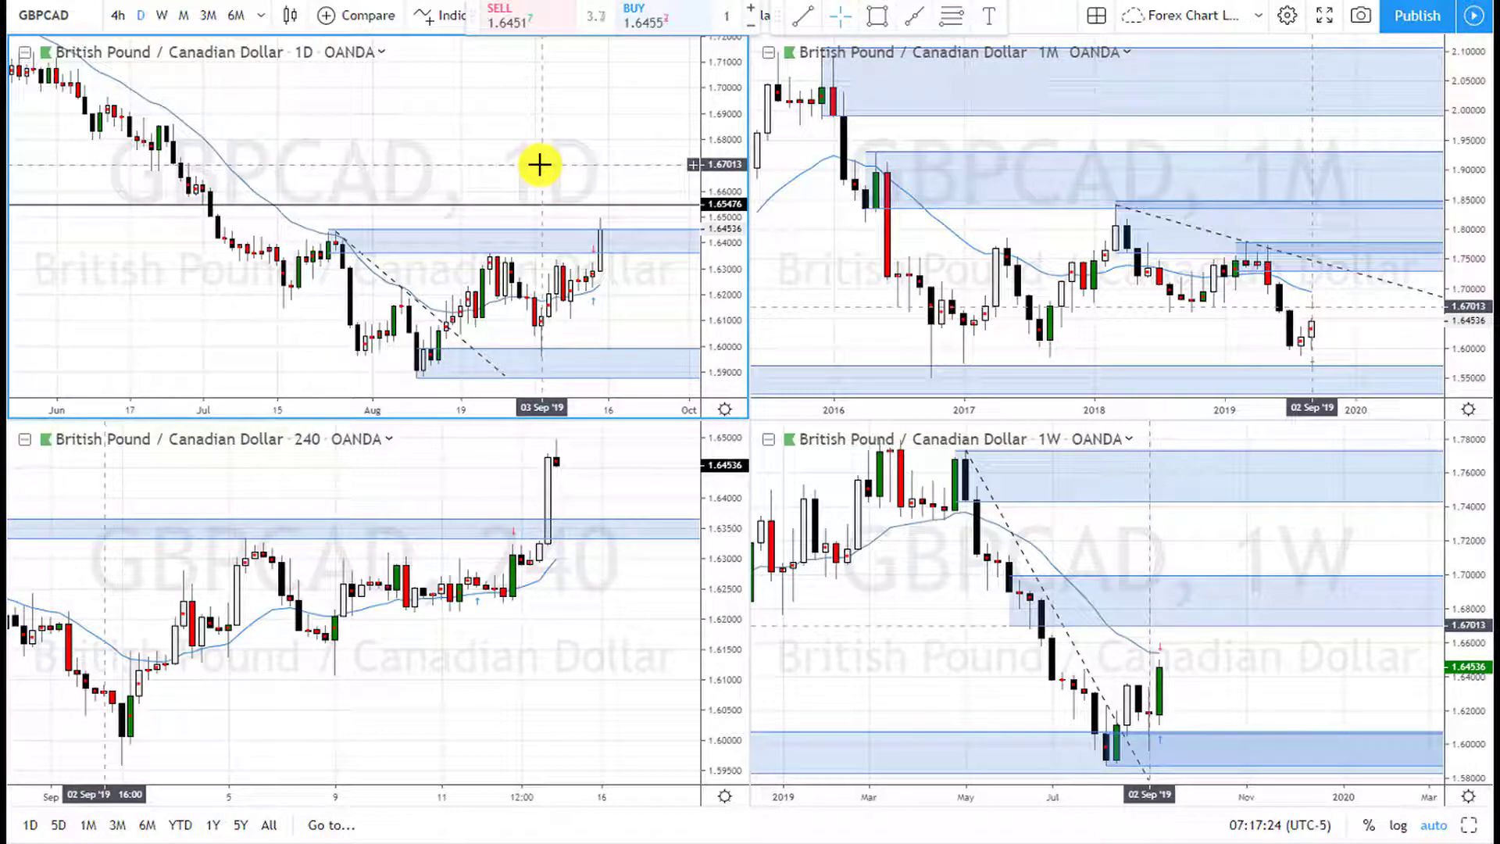
Add a horizontal line at 1.67013 on the daily chart, above the 1.65476 line.
left_click(16, 131)
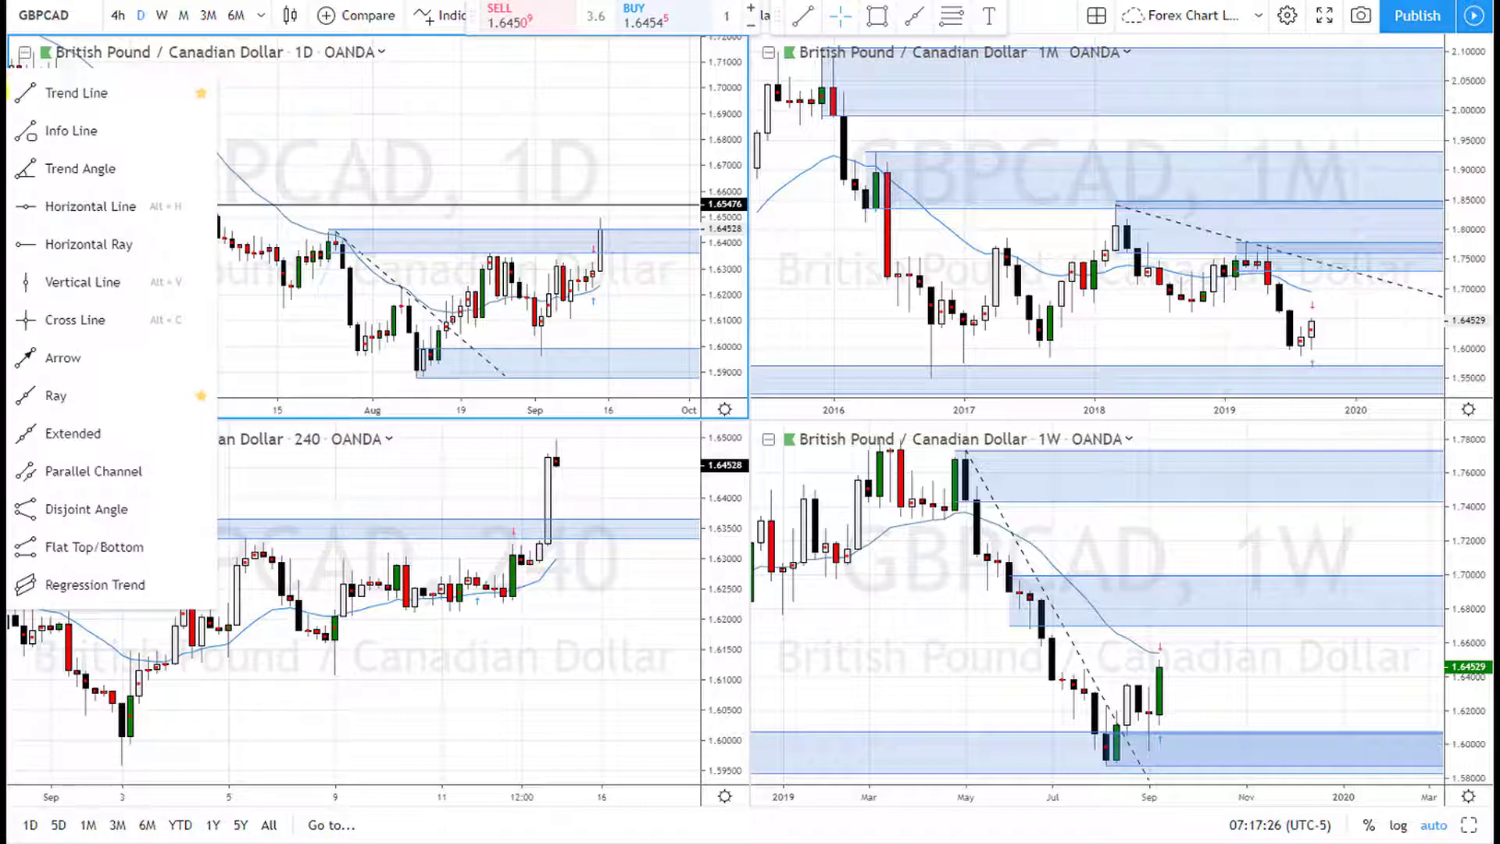
left_click(11, 75)
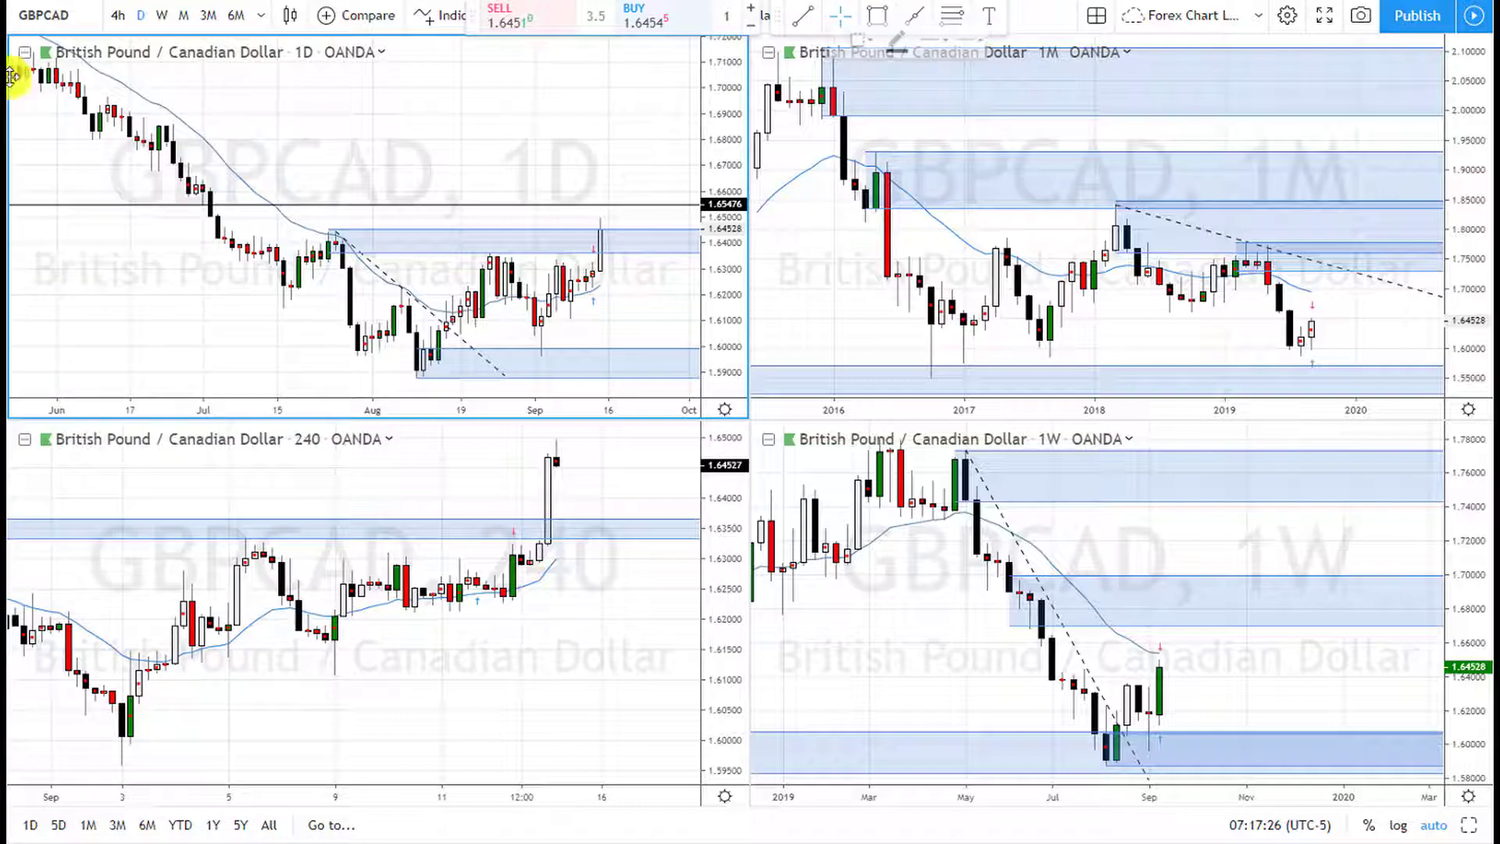
left_click(509, 164)
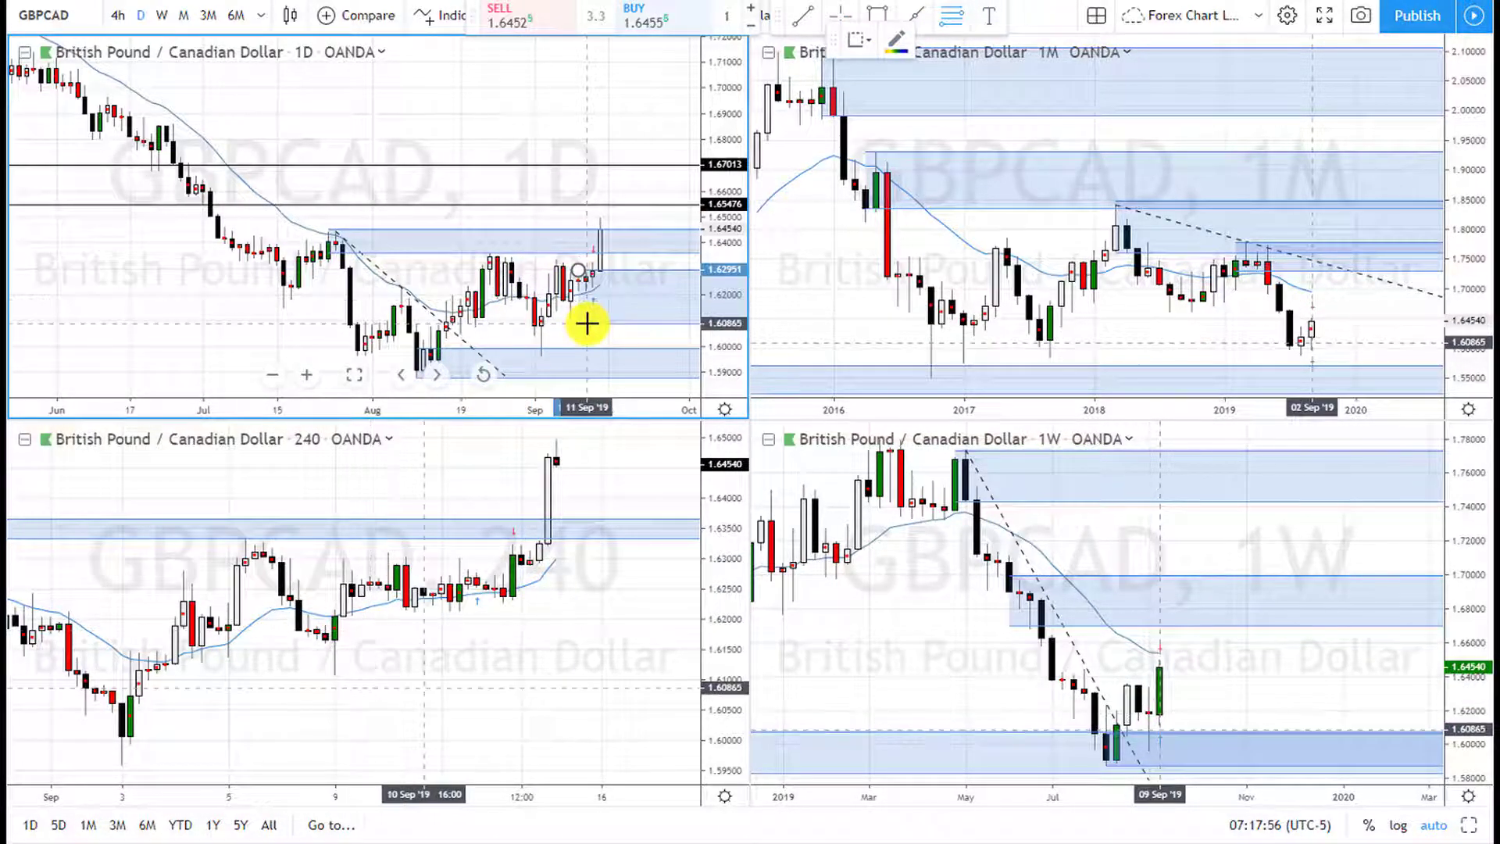
left_click(573, 316)
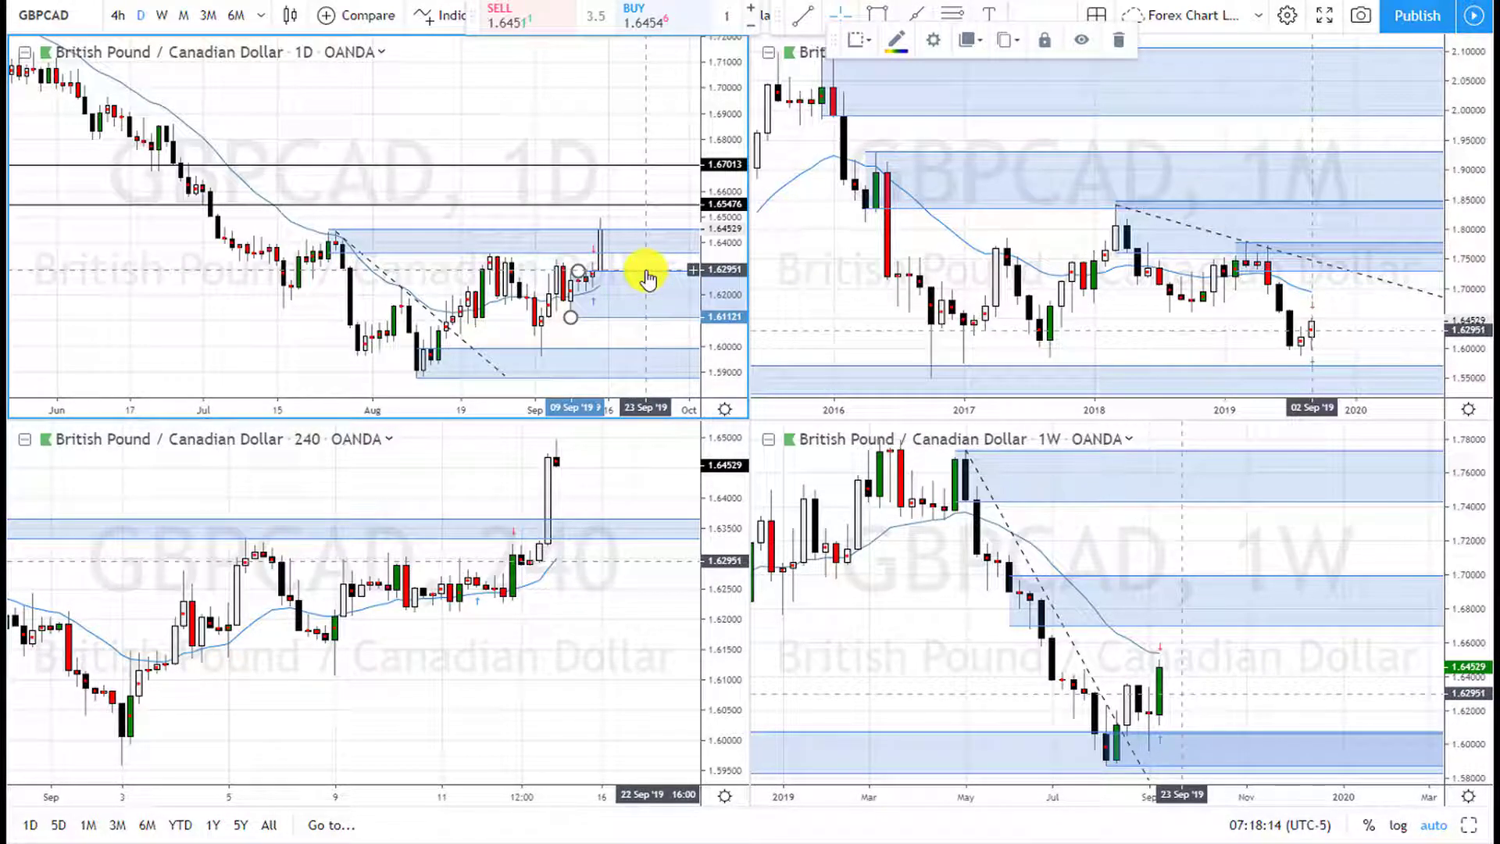
key("Delete")
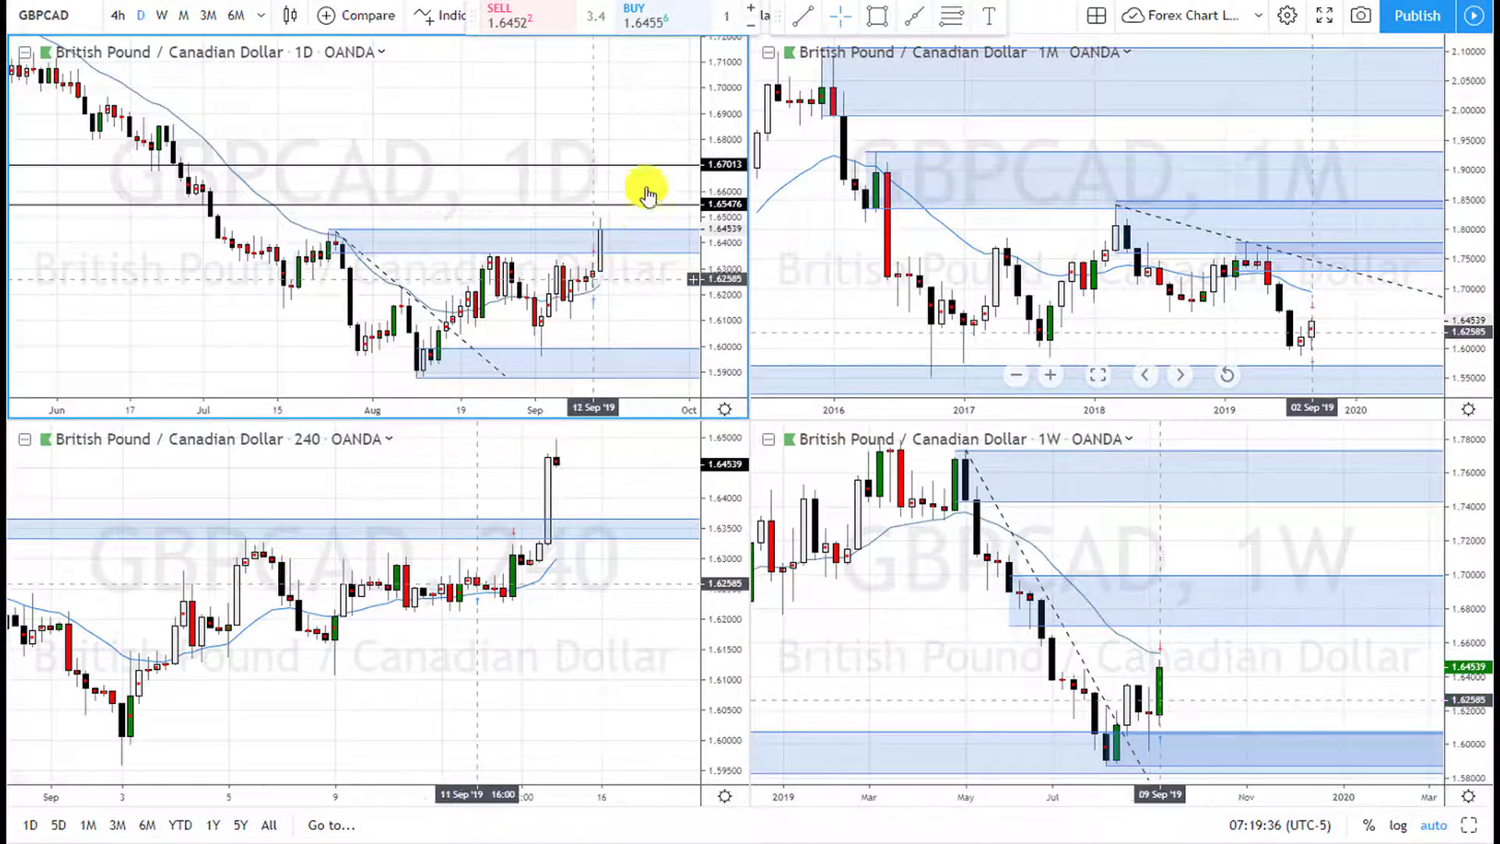
Draw a rising trend line on the daily chart from the 9 Aug low to early October.
scroll(562, 648, "down", 3)
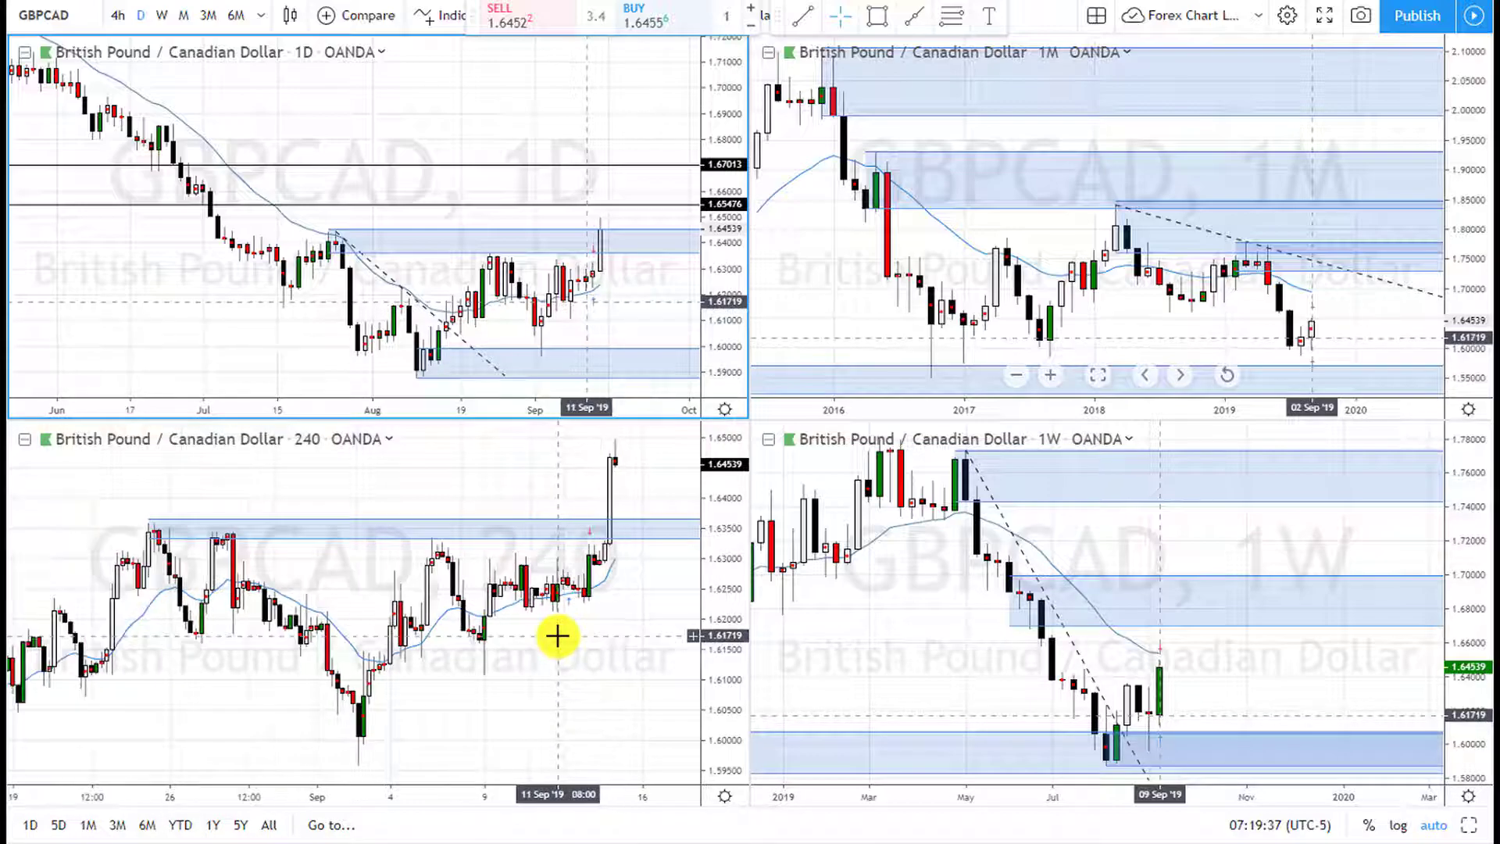
scroll(629, 274, "down", 2)
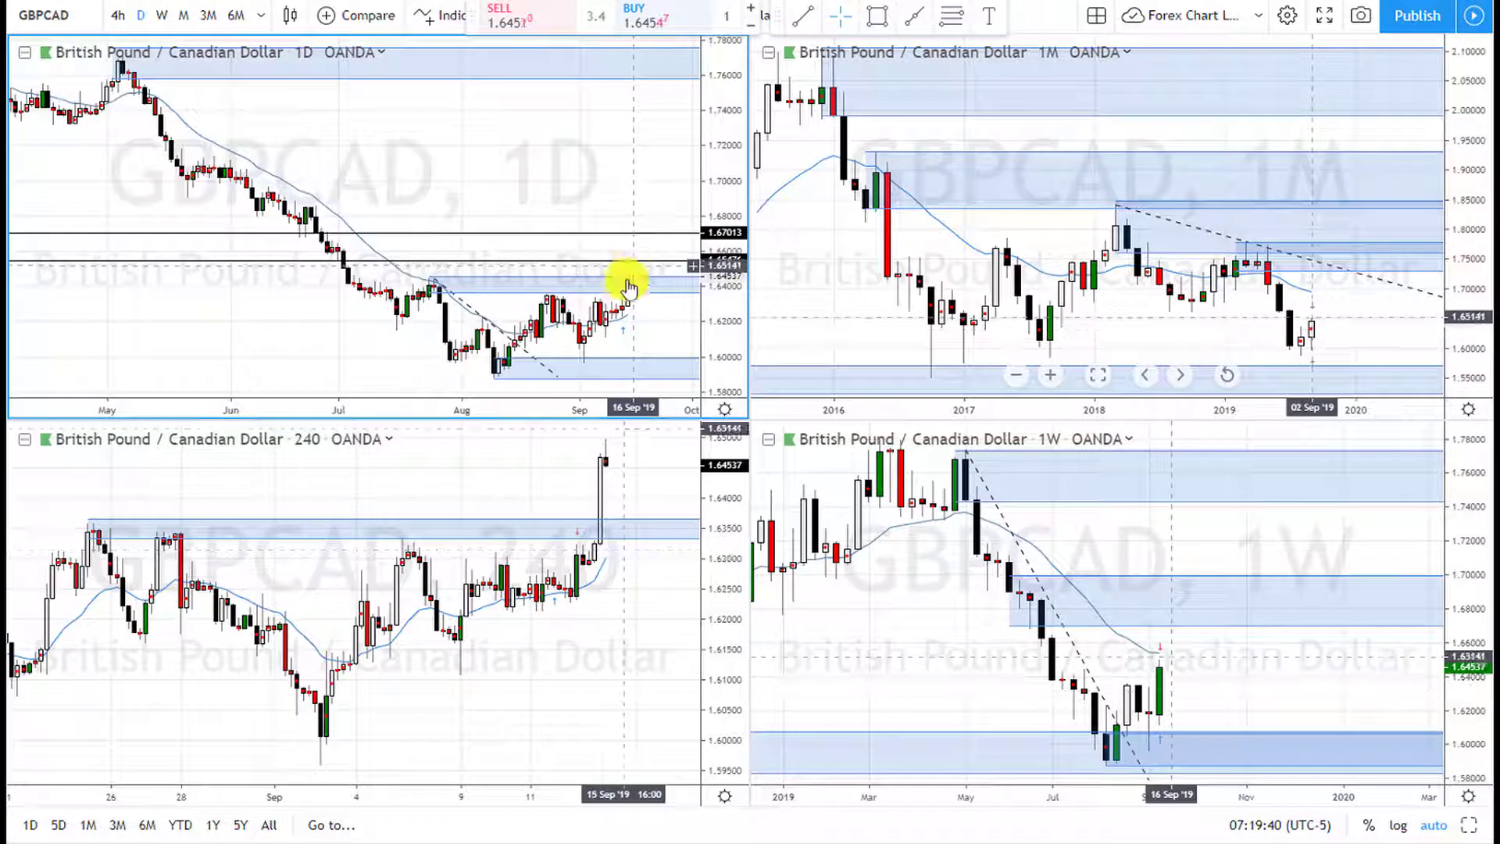
scroll(629, 285, "up", 5)
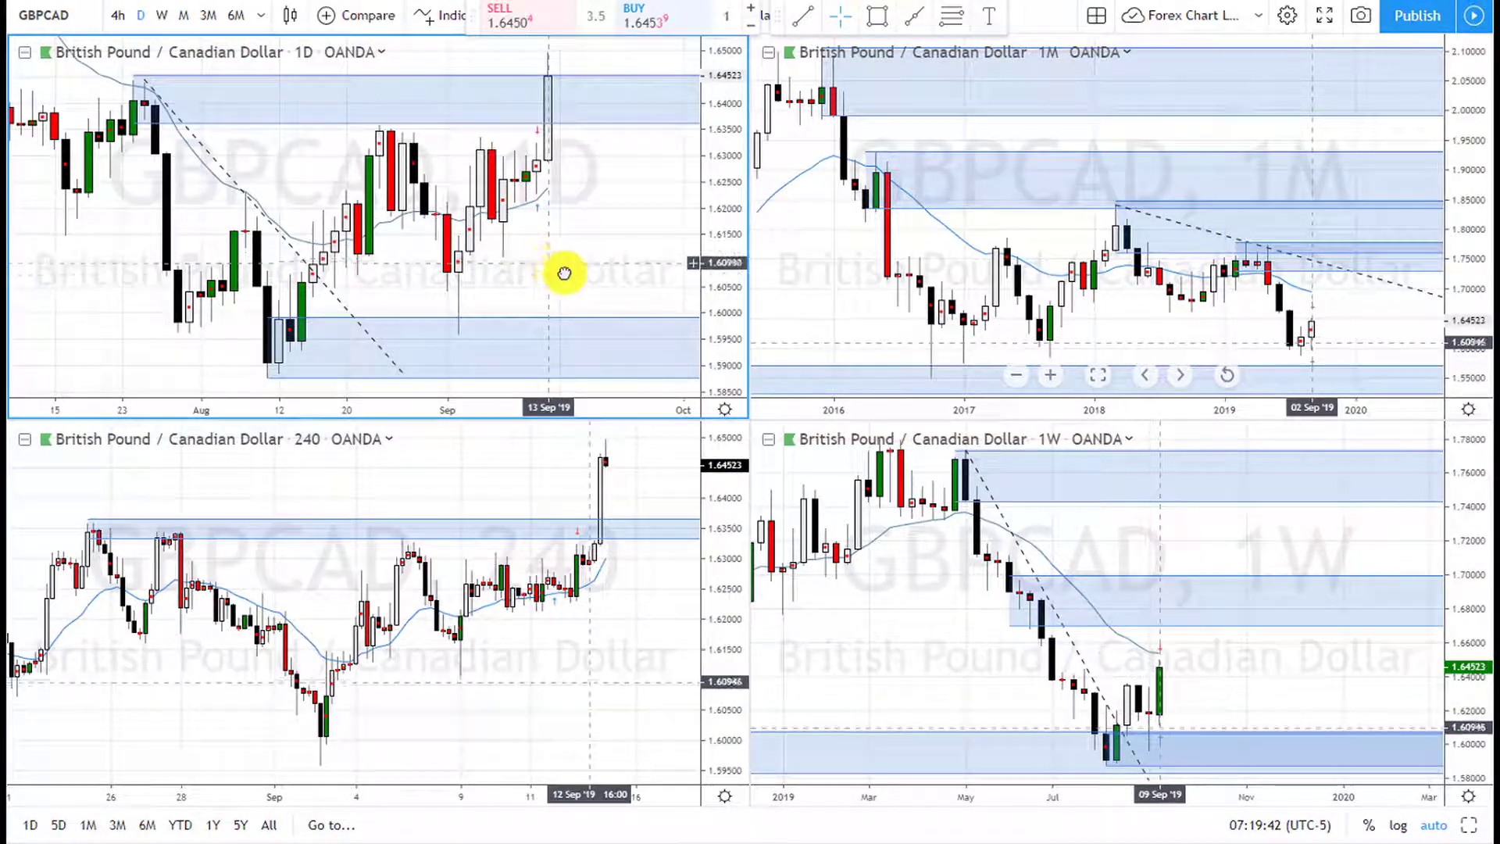
left_click_drag(564, 273, 462, 304)
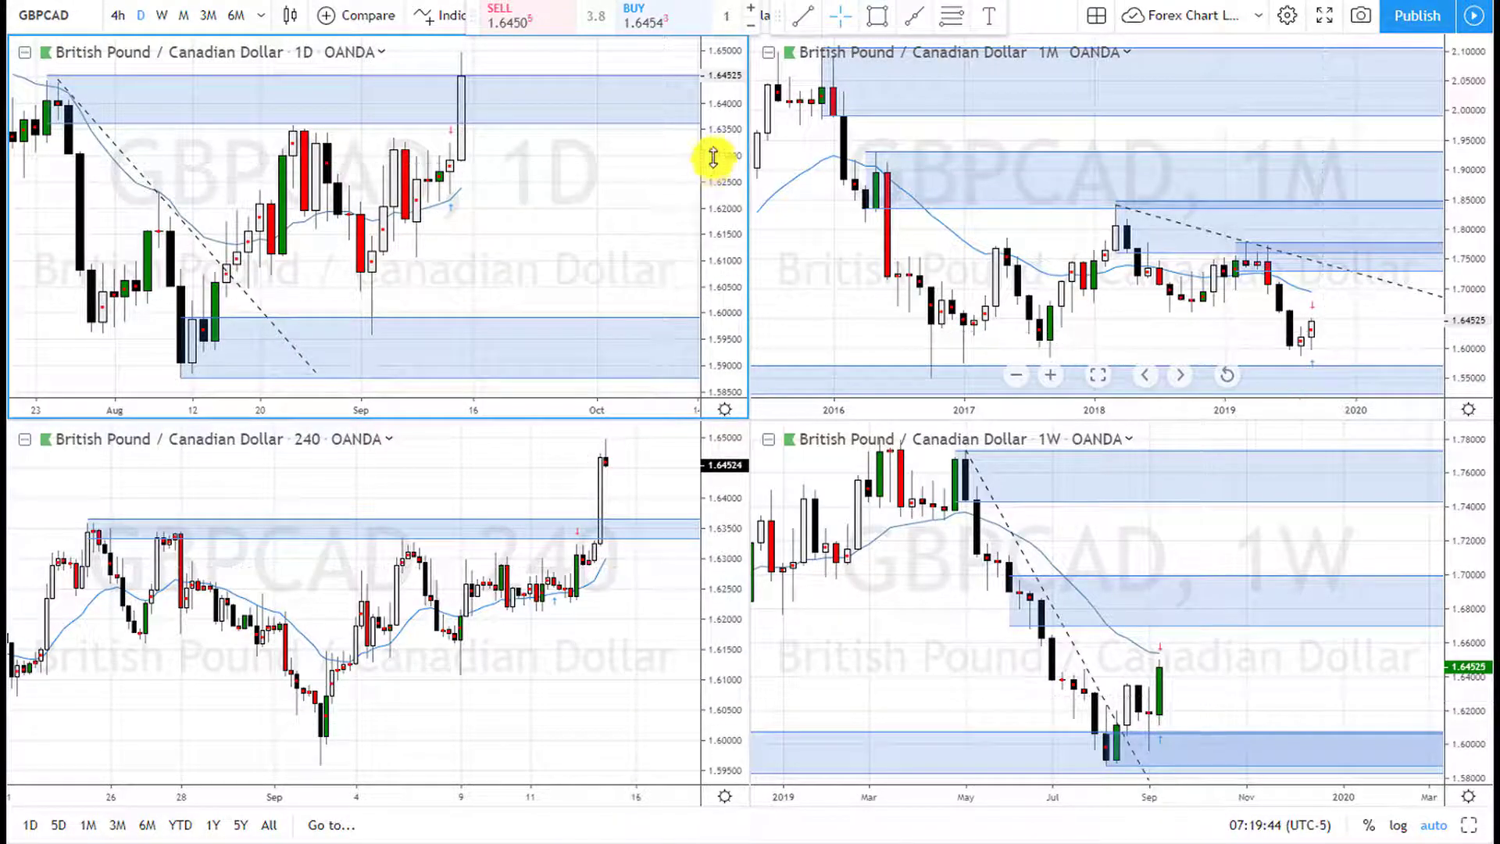
left_click(912, 24)
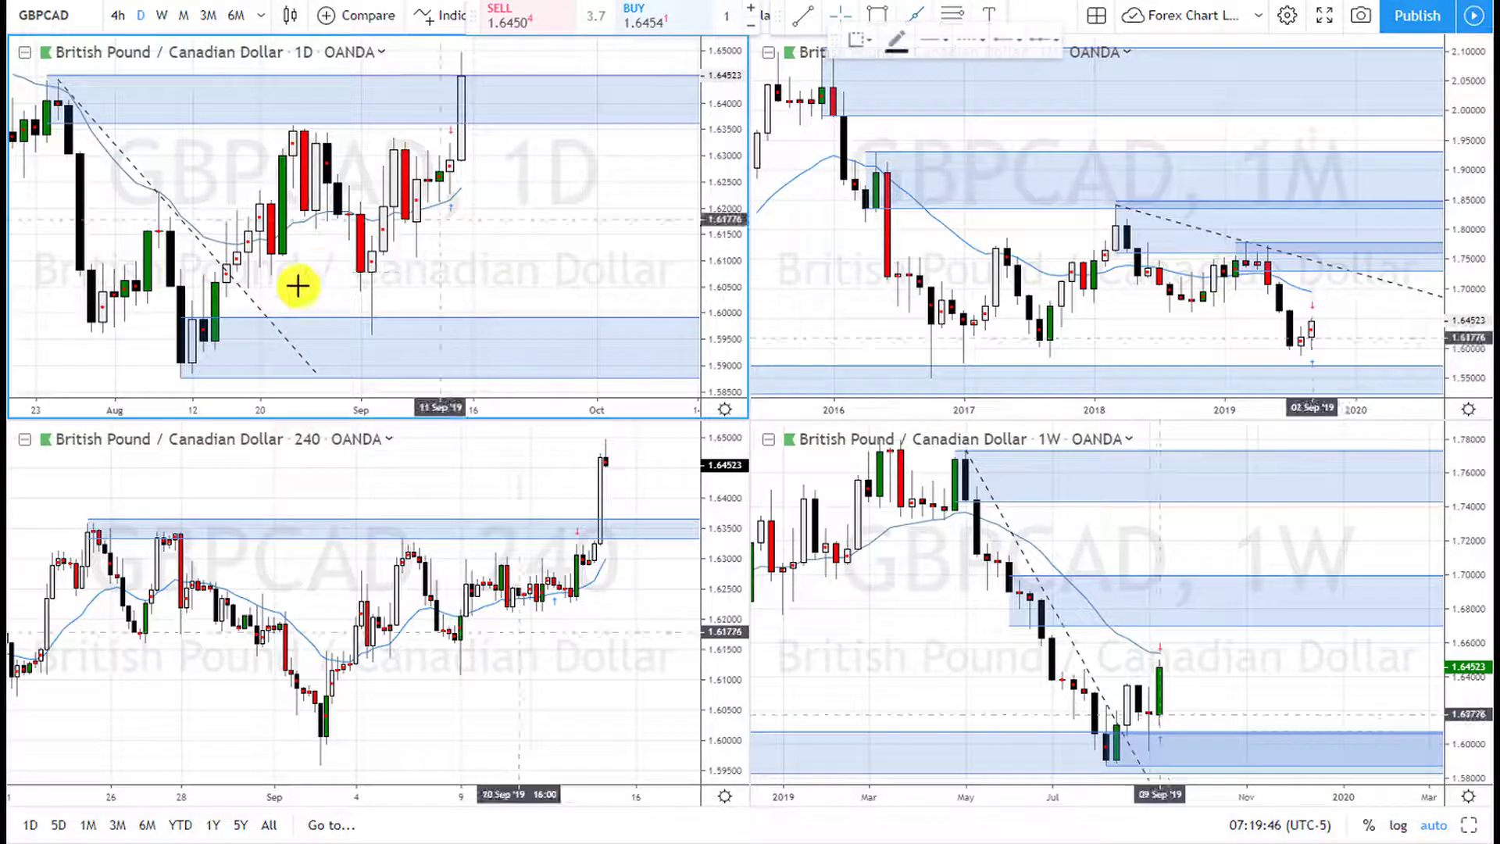
left_click(181, 381)
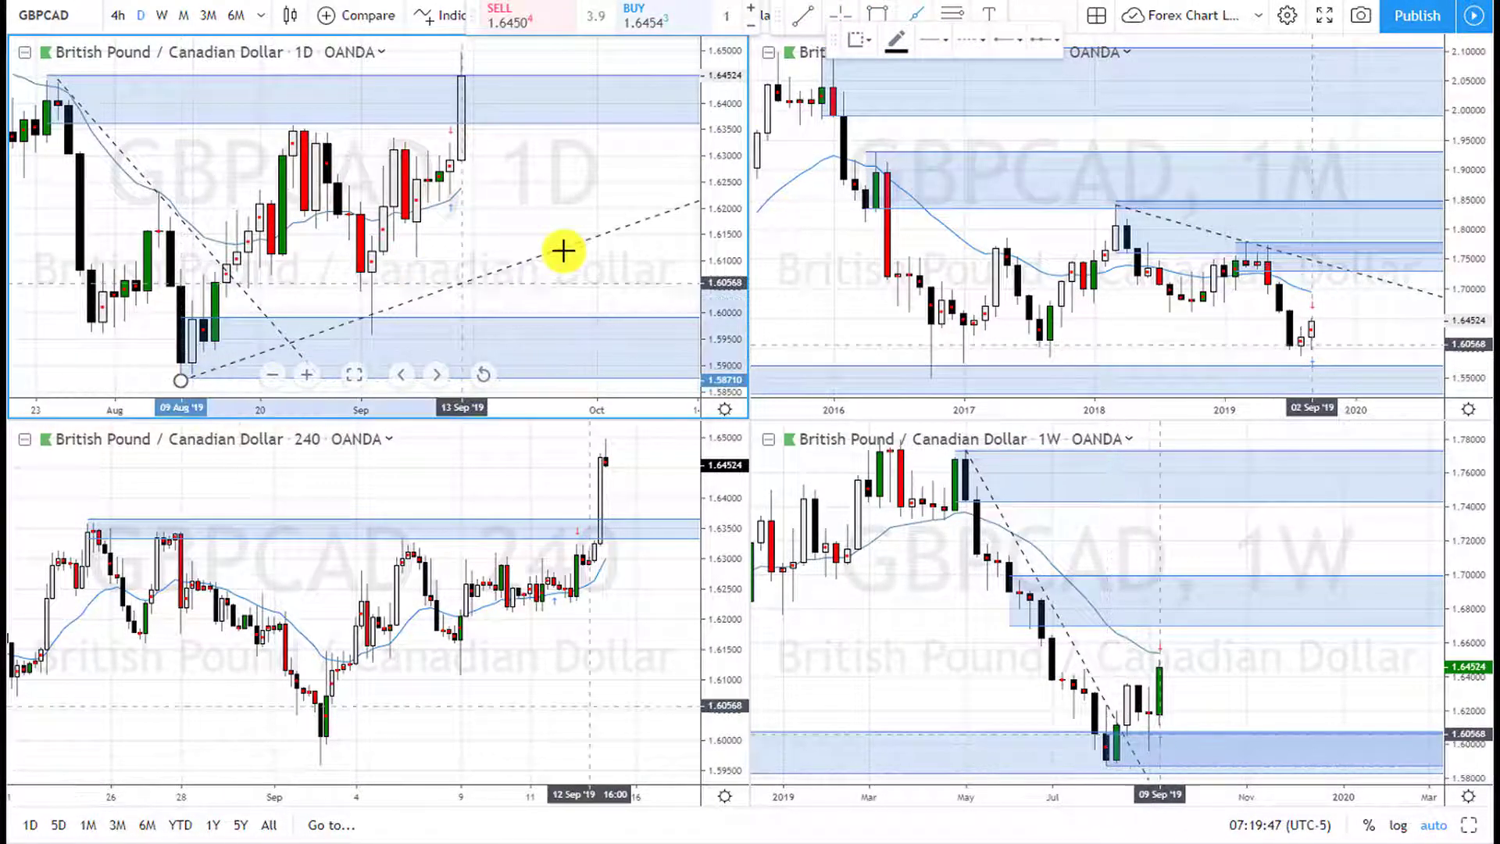
left_click(613, 271)
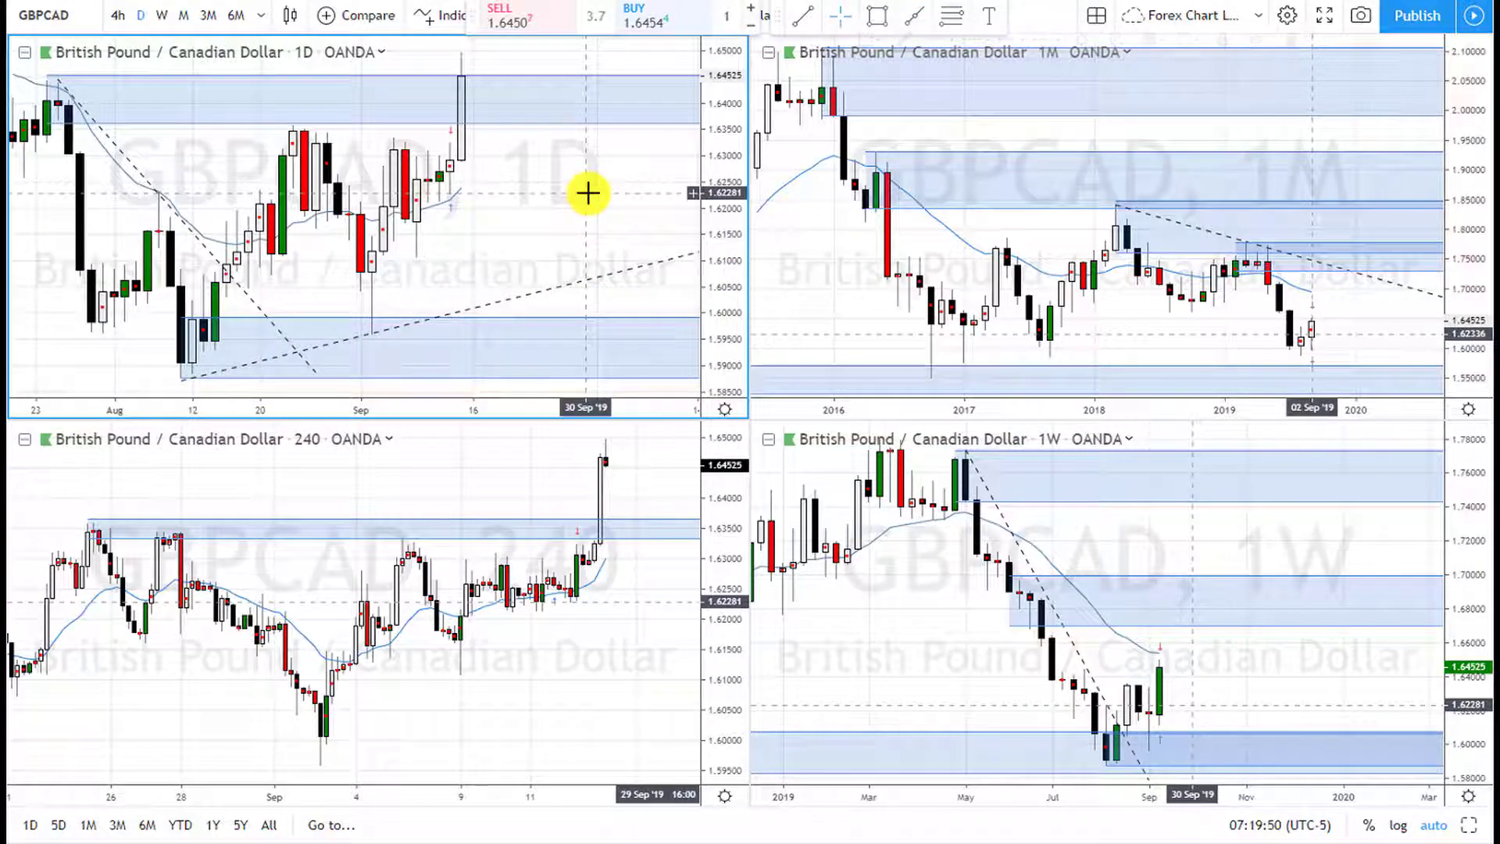
scroll(589, 191, "down", 3)
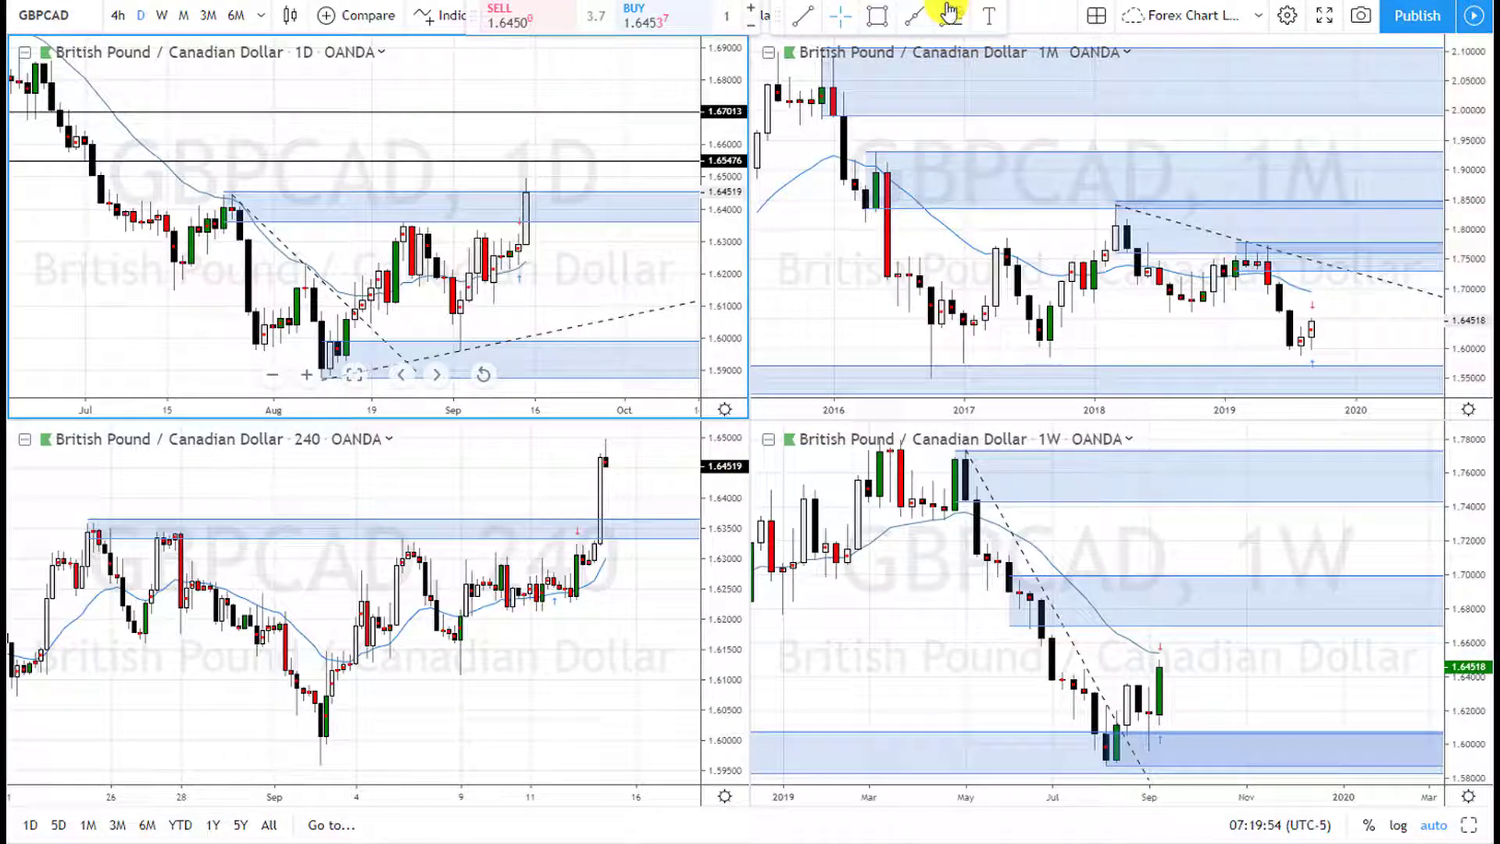
Draw a rising trend line on the 240 chart from the 9 Sep low to 13 Sep.
left_click(908, 23)
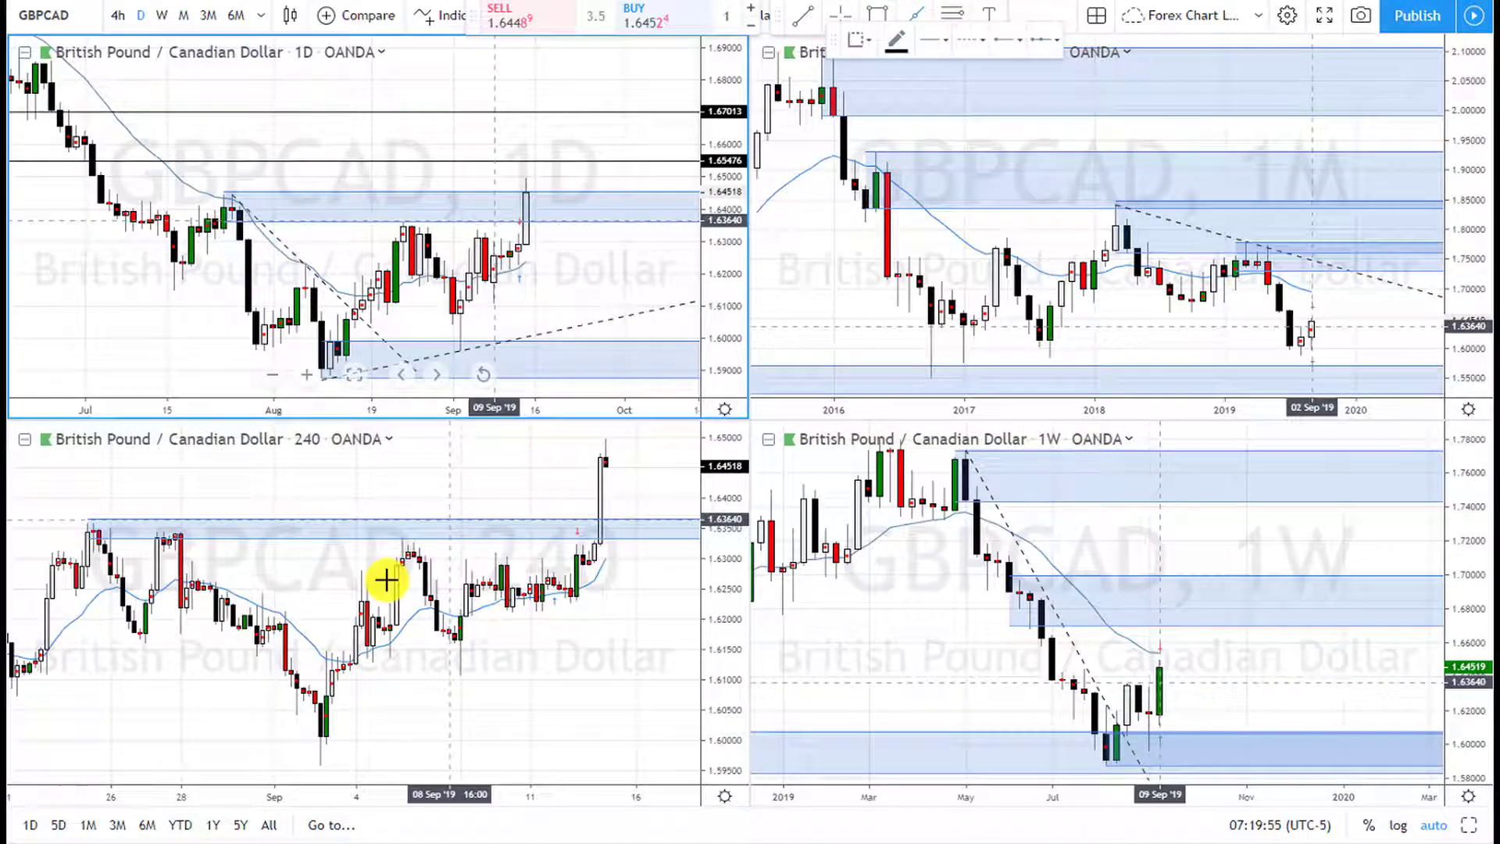
left_click(461, 680)
left_click(596, 583)
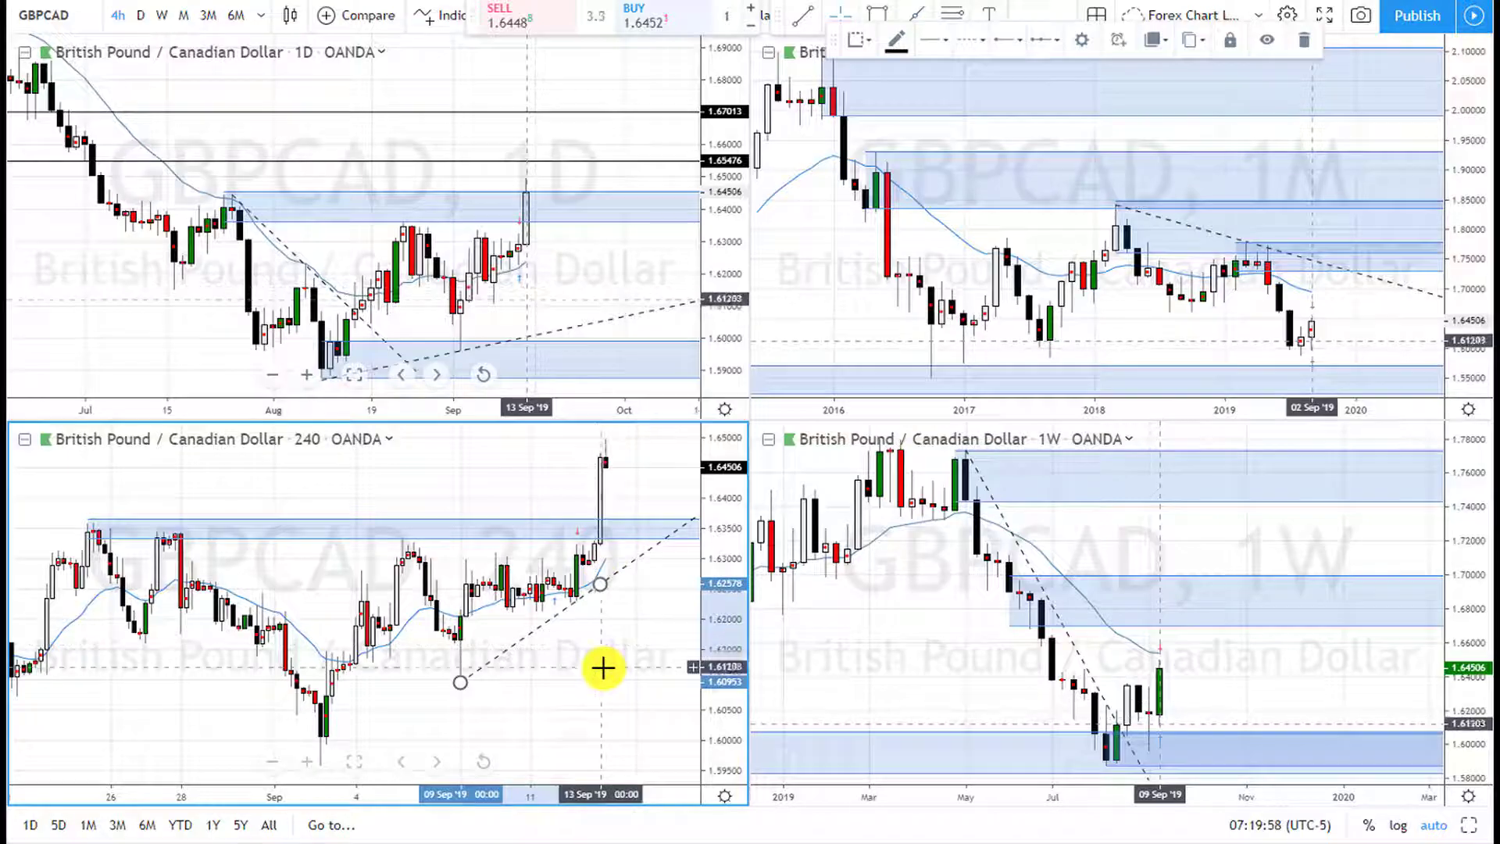
Delete the old blue zone from the 240 chart.
scroll(608, 663, "up", 2)
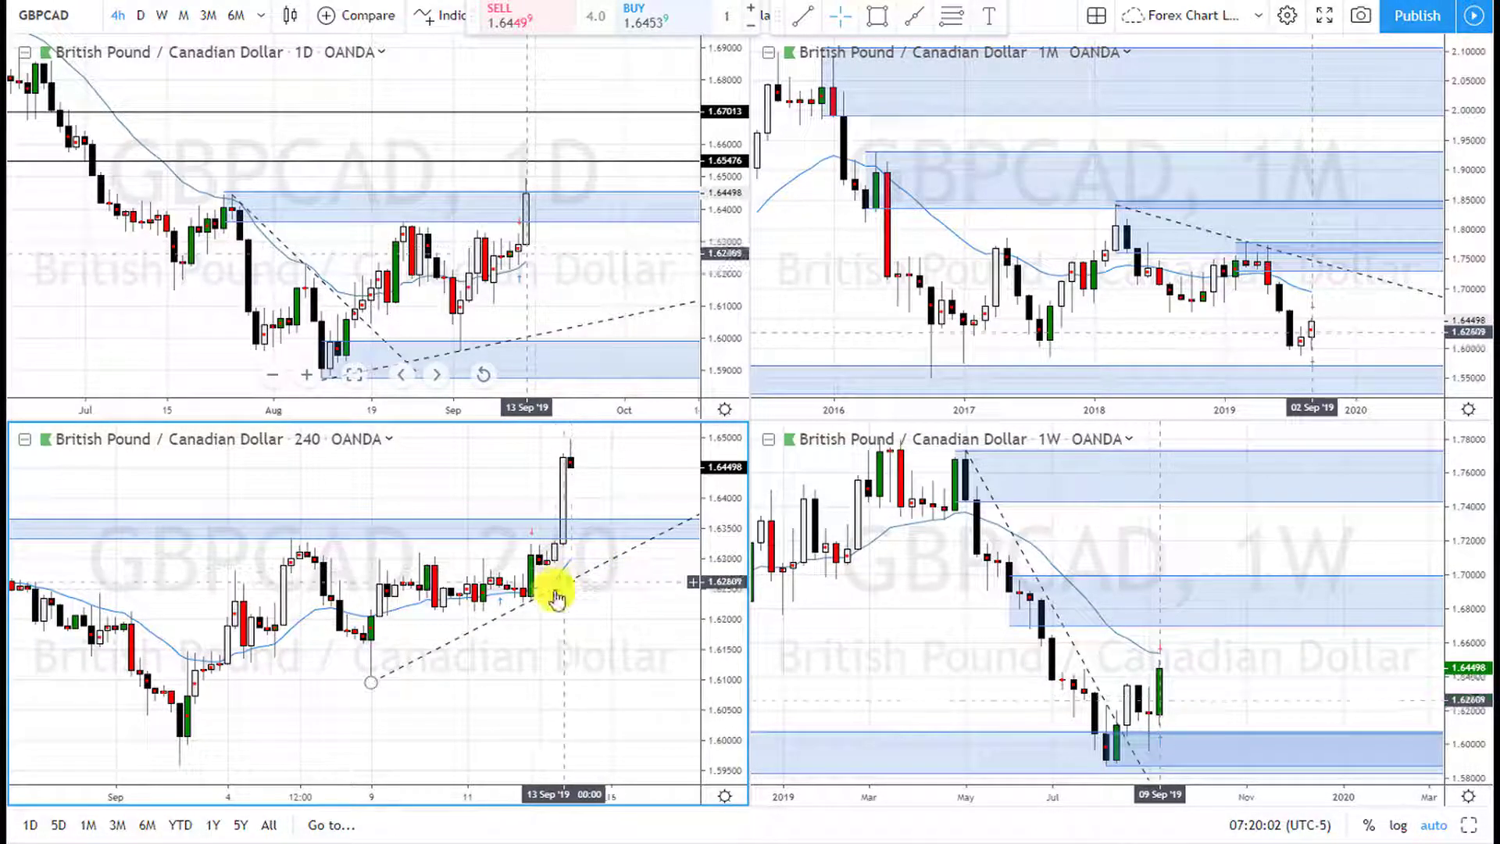
scroll(571, 547, "up", 3)
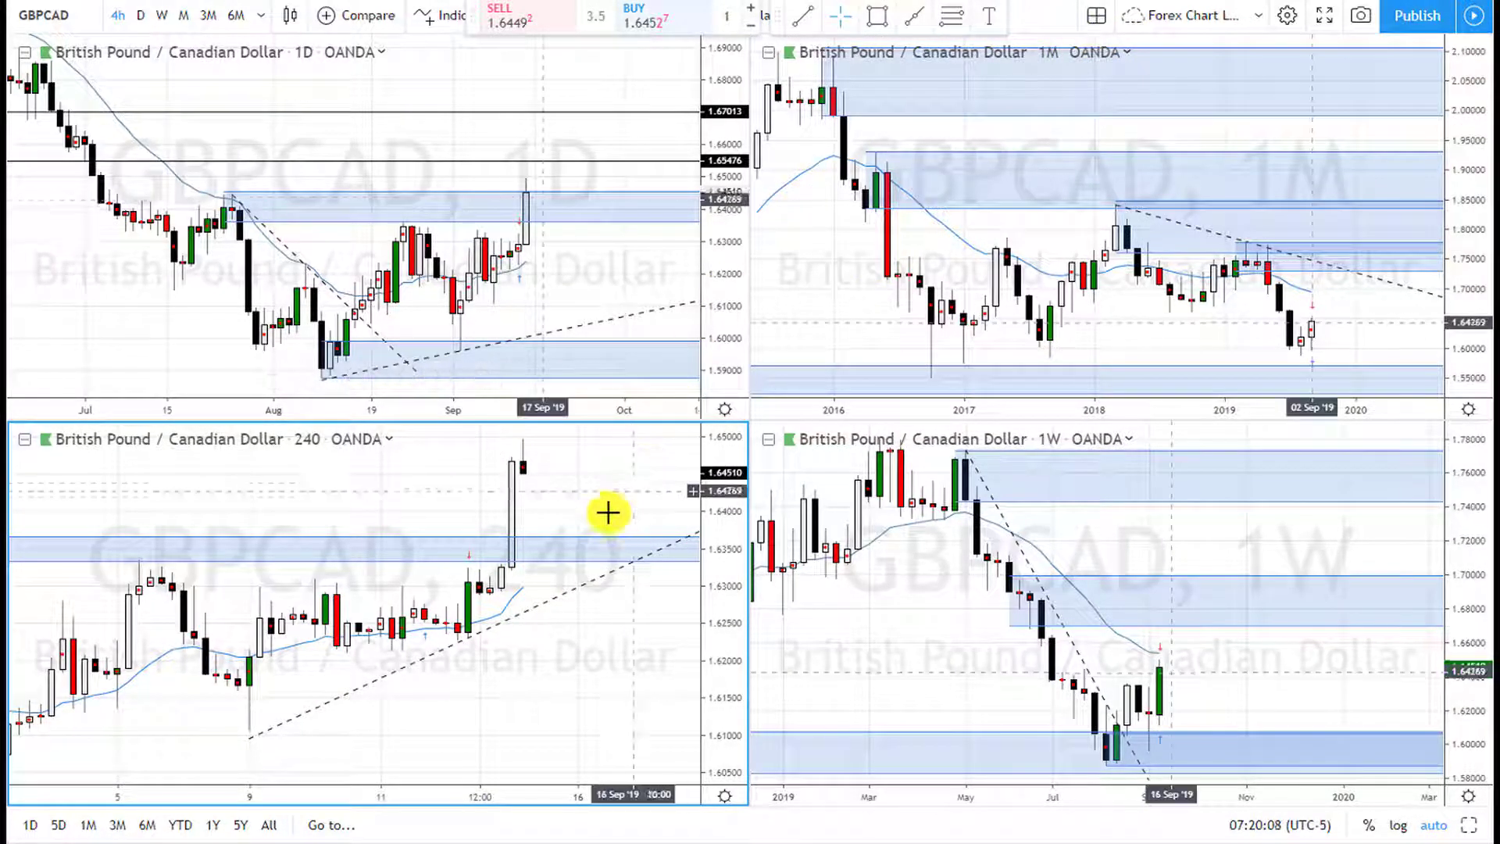
left_click(585, 541)
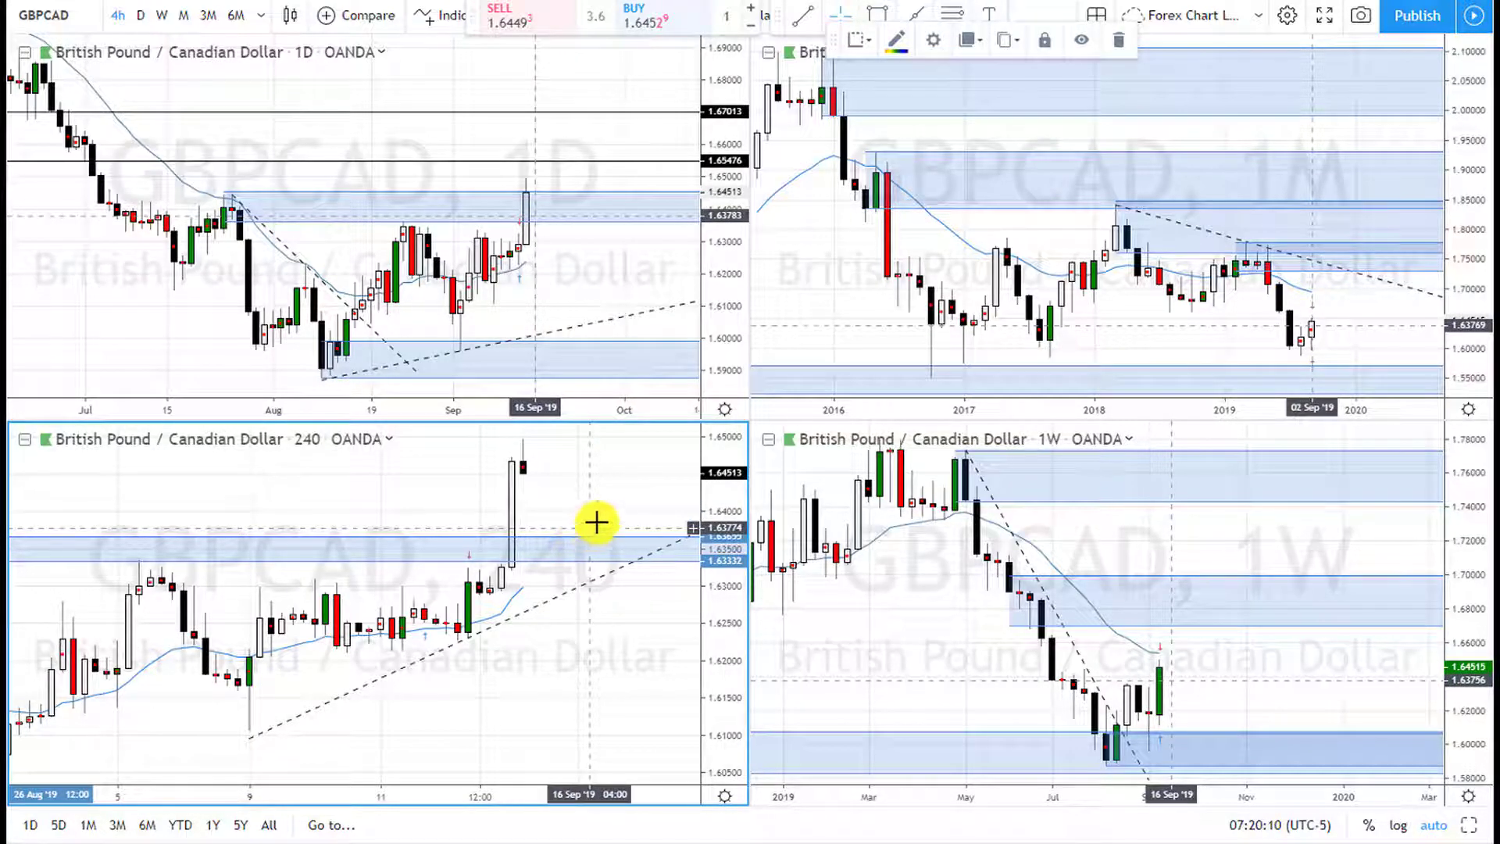
key("Delete")
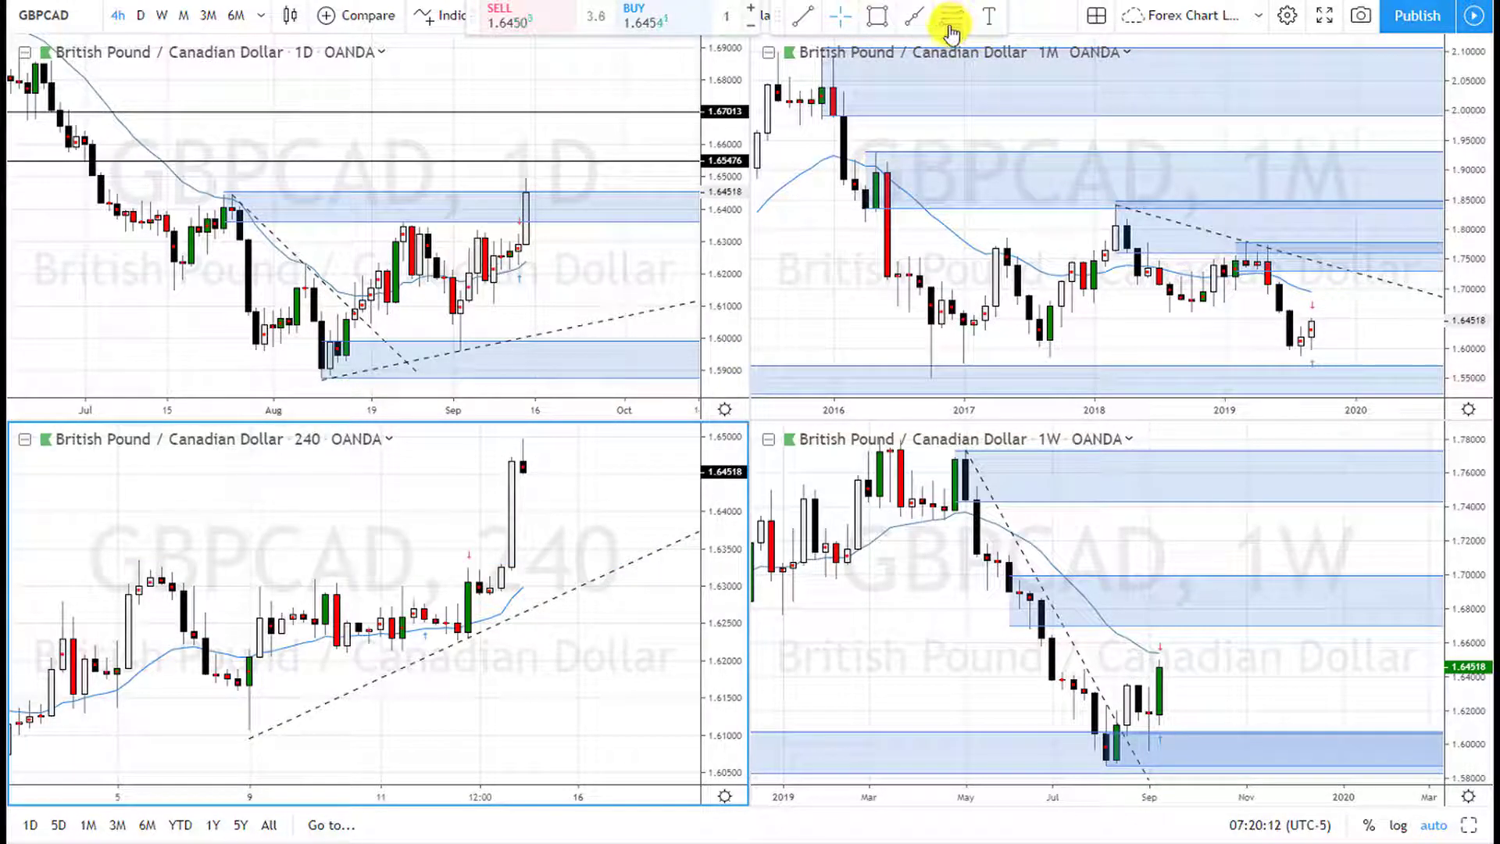
Draw a blue zone around 1.630 just beneath the 240 chart's breakout candles.
left_click(952, 31)
left_click_drag(481, 586, 495, 598)
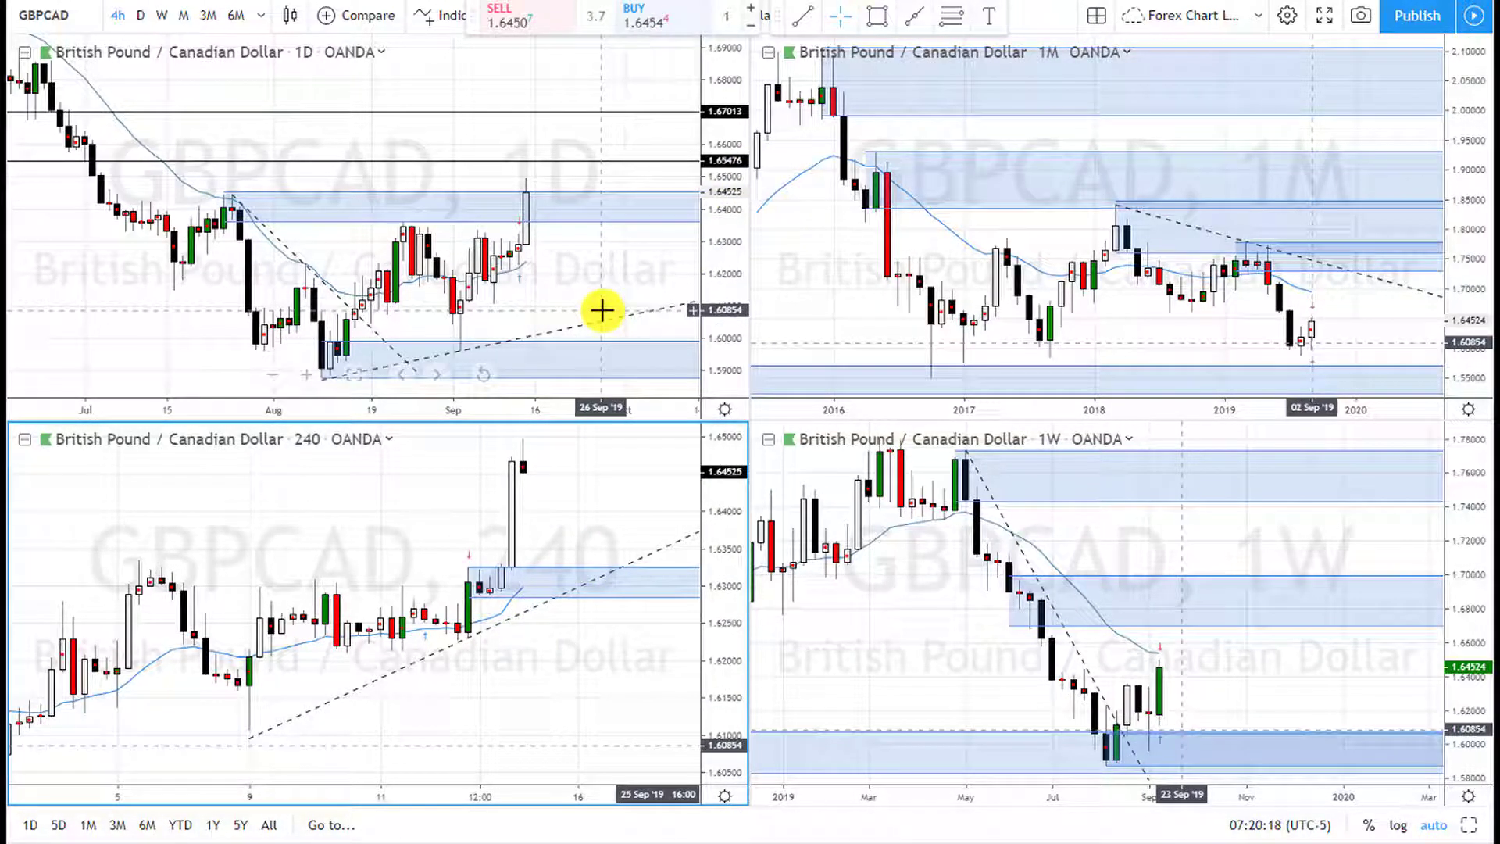
scroll(560, 325, "down", 2)
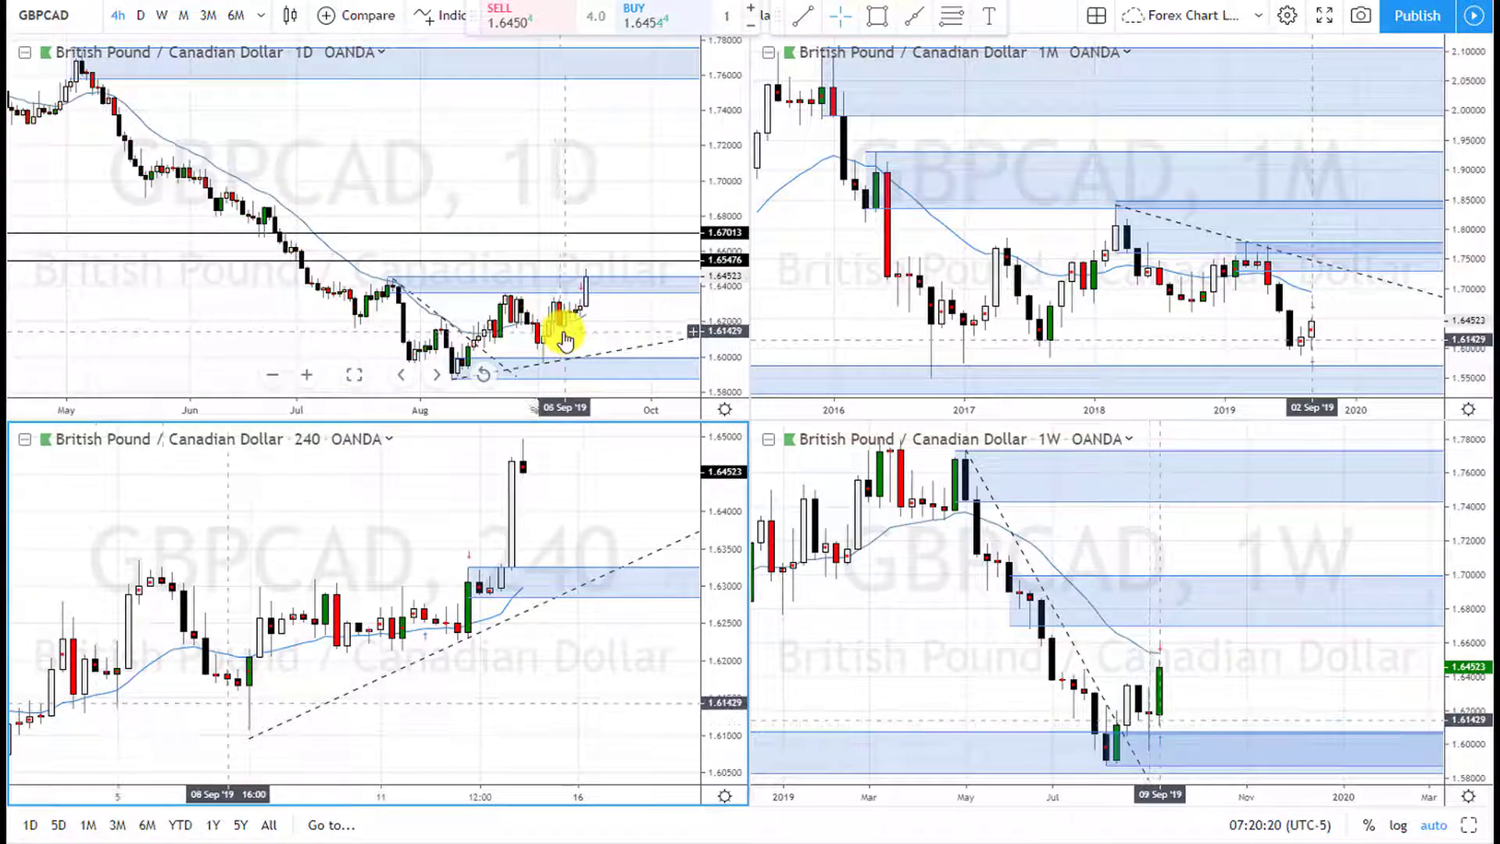
scroll(582, 594, "down", 3)
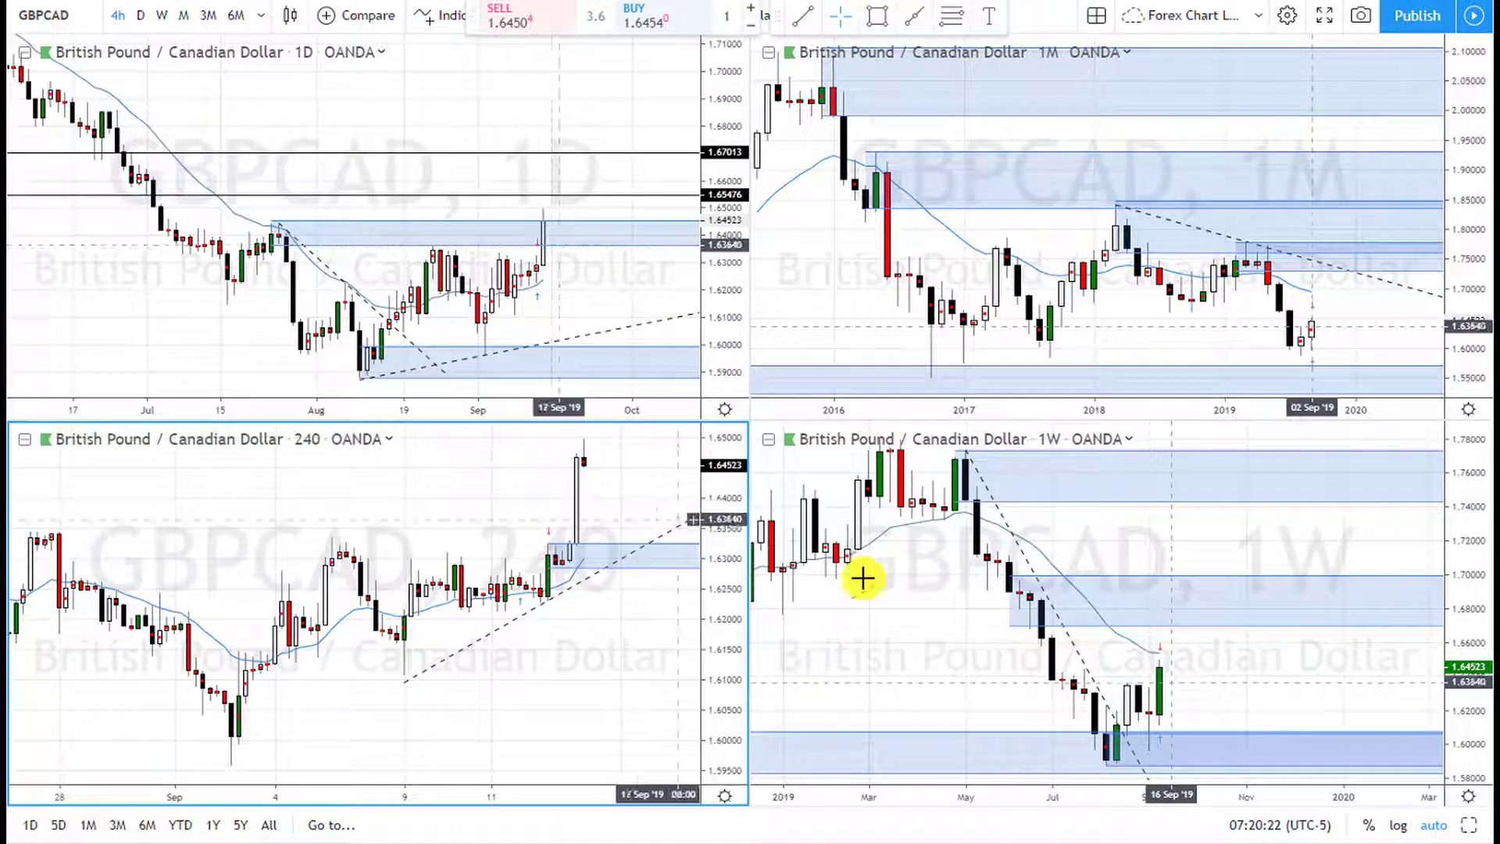
scroll(1126, 578, "down", 2)
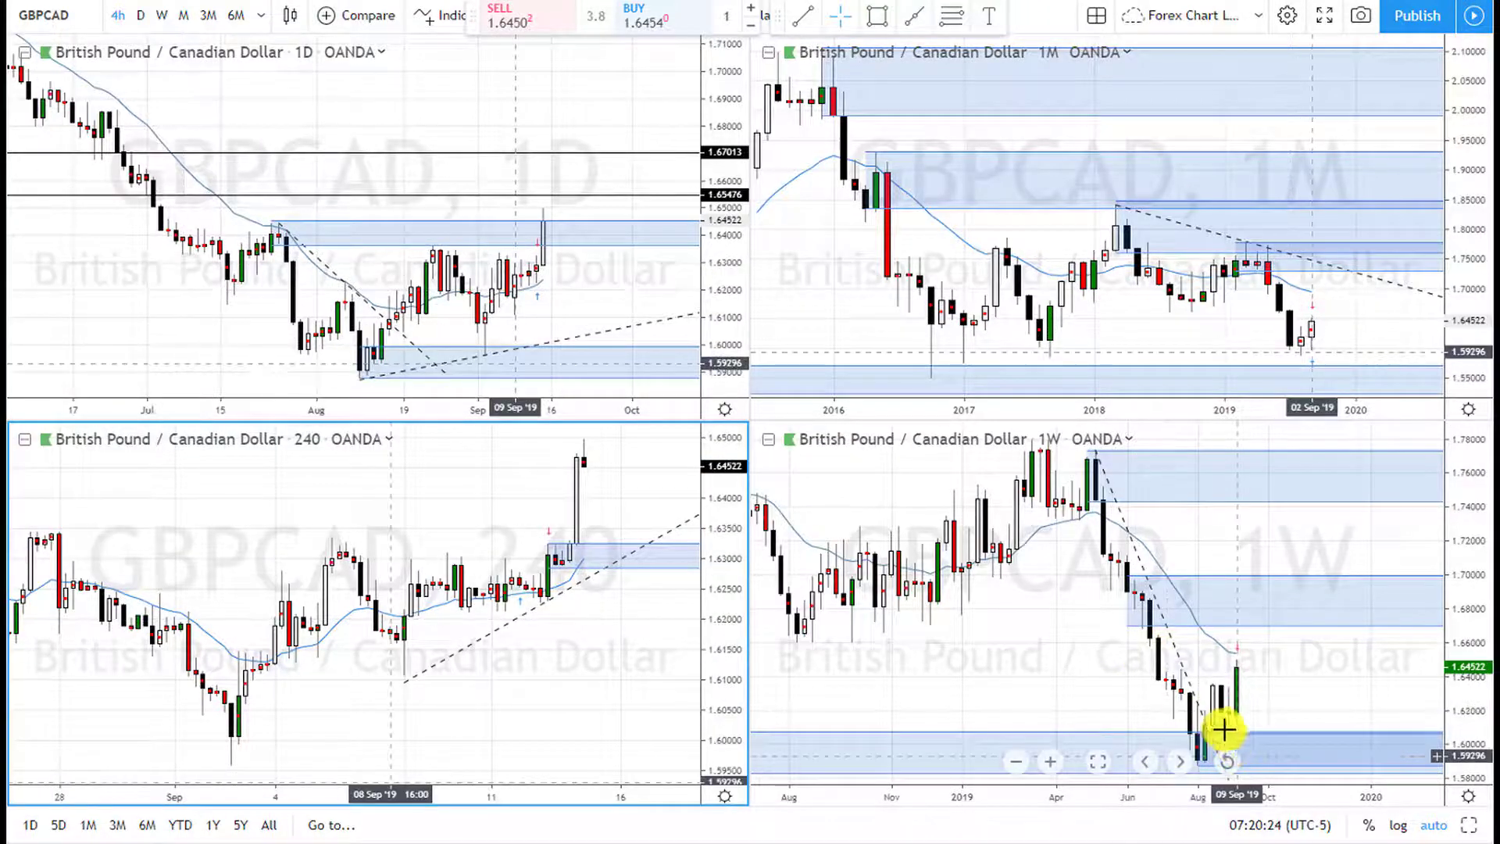
scroll(1340, 693, "down", 2)
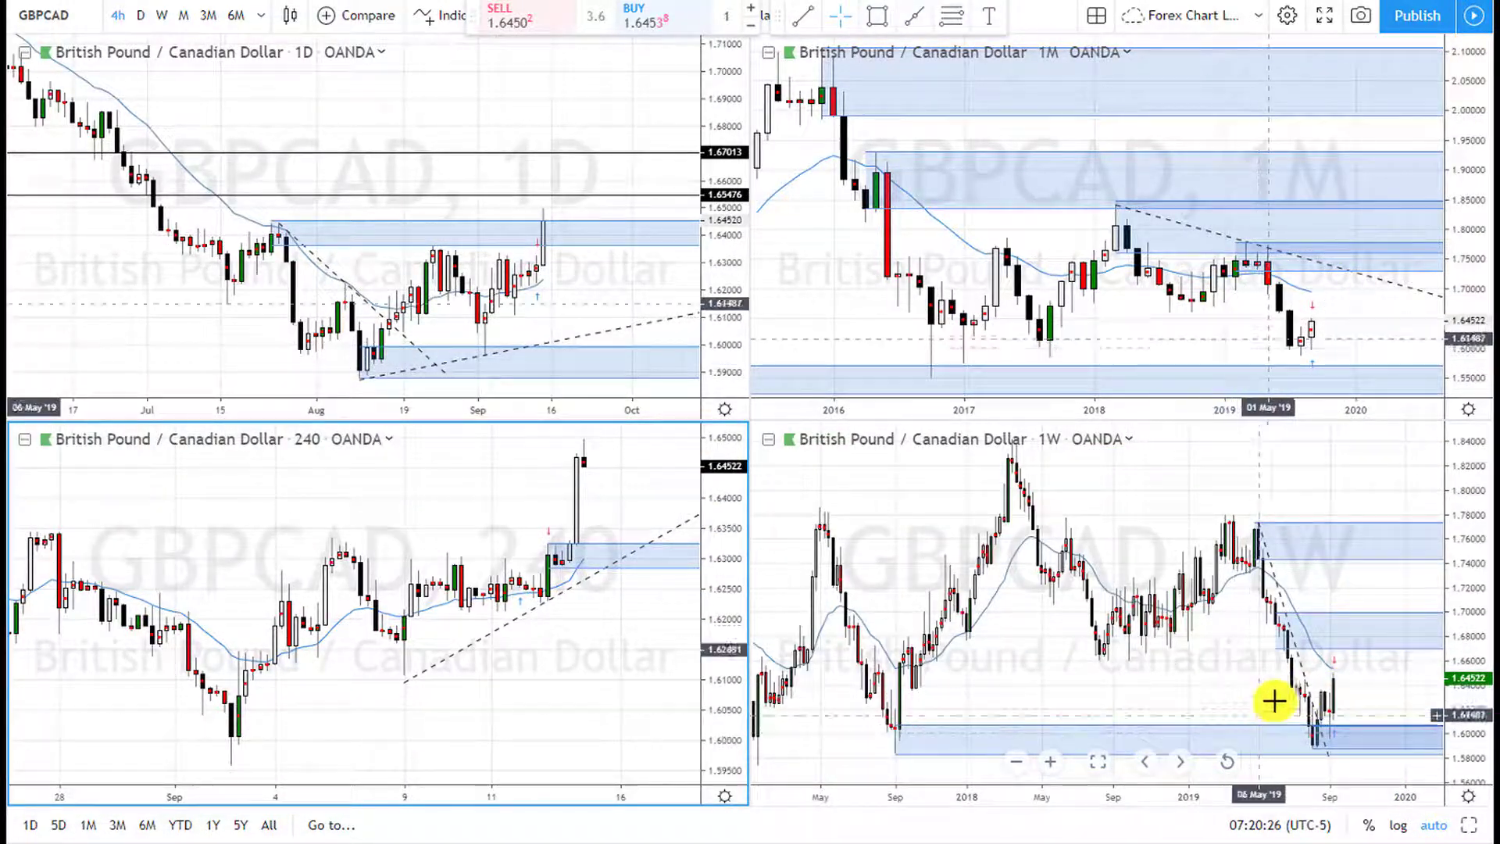
scroll(1276, 704, "up", 3)
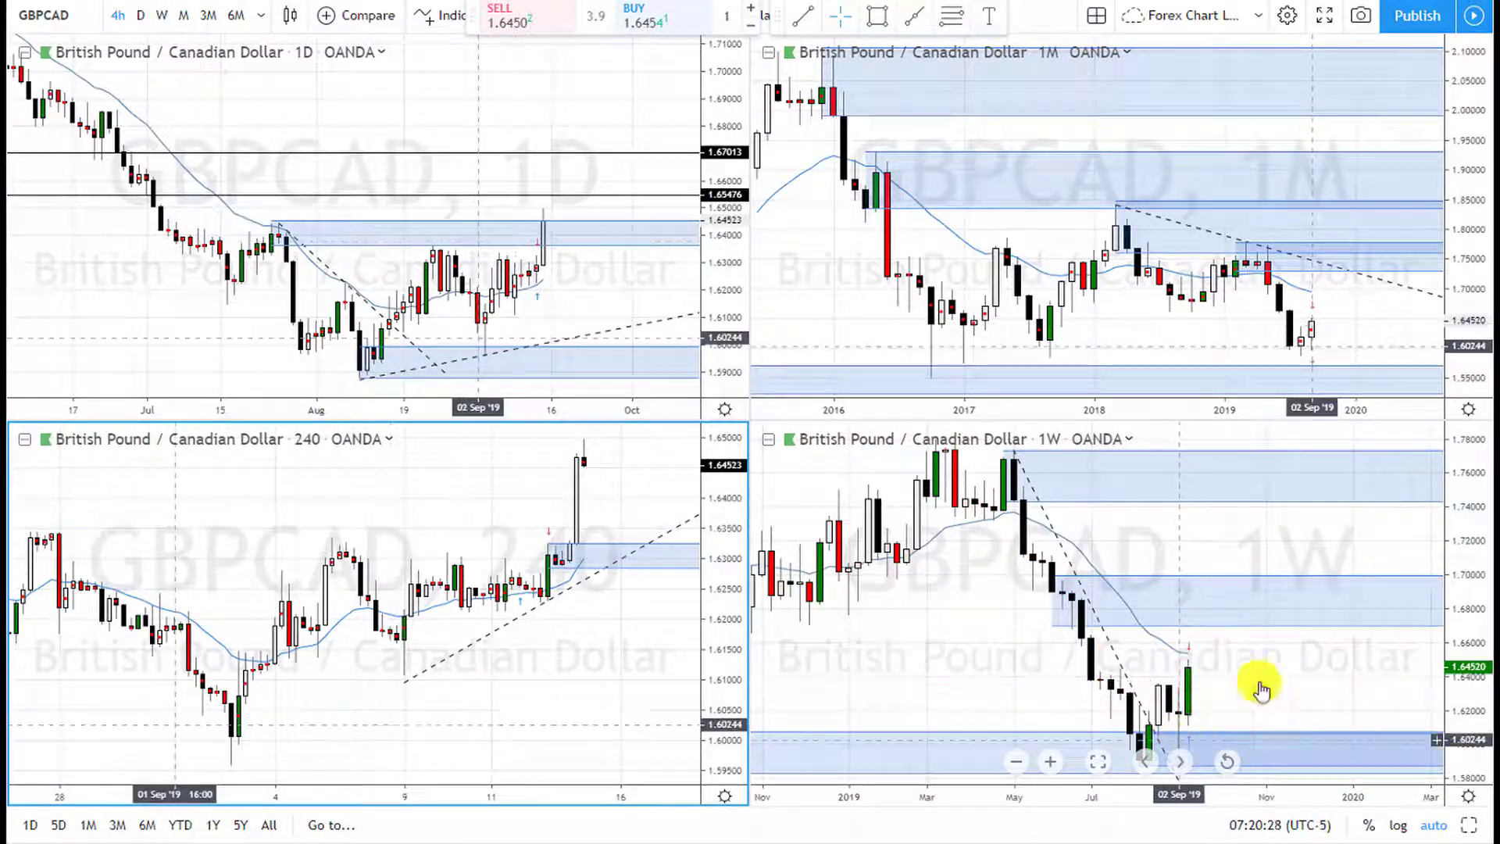